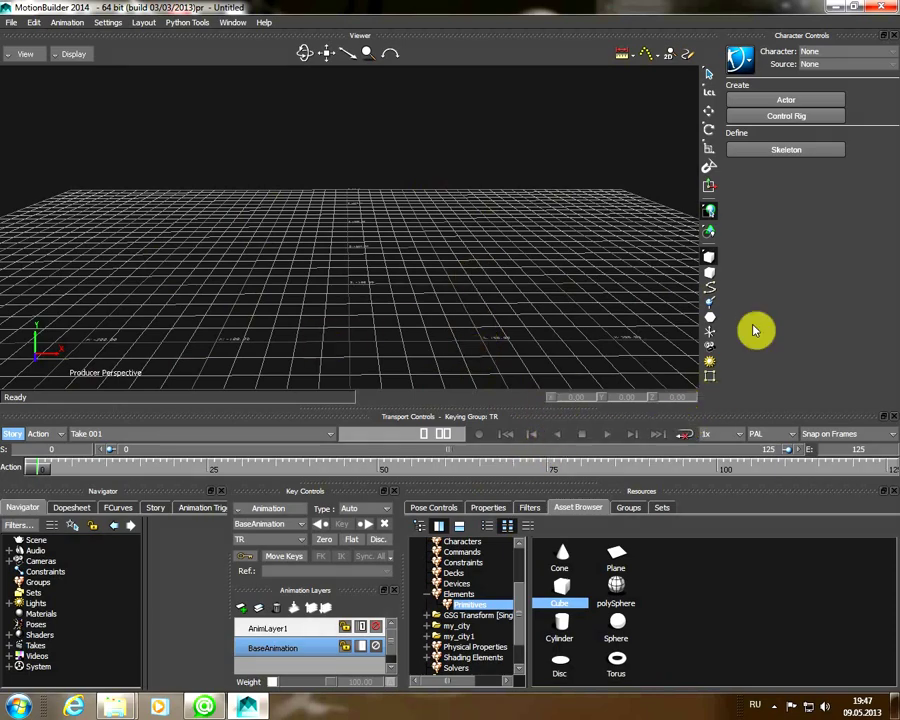
Browse the File, Python Tools and Help menus without choosing any command.
left_click(12, 22)
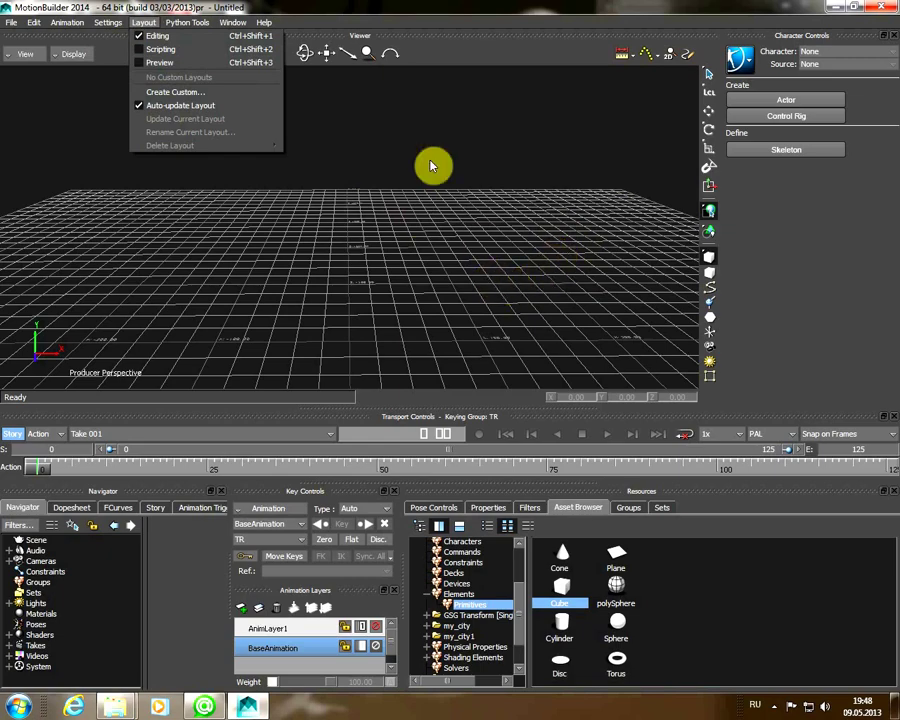
left_click(188, 24)
left_click(190, 27)
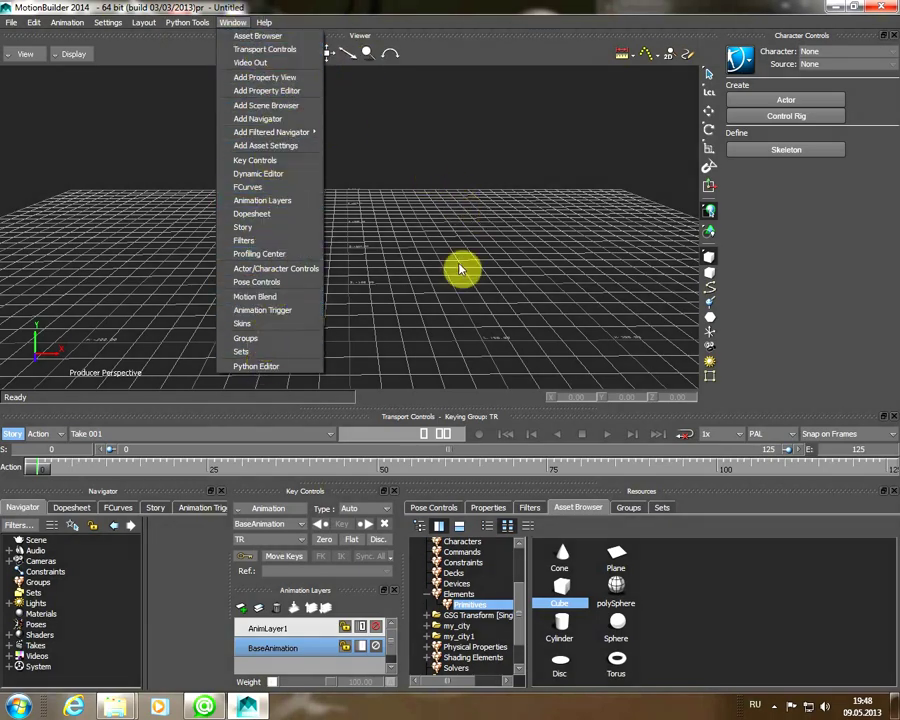
left_click(266, 28)
left_click(268, 25)
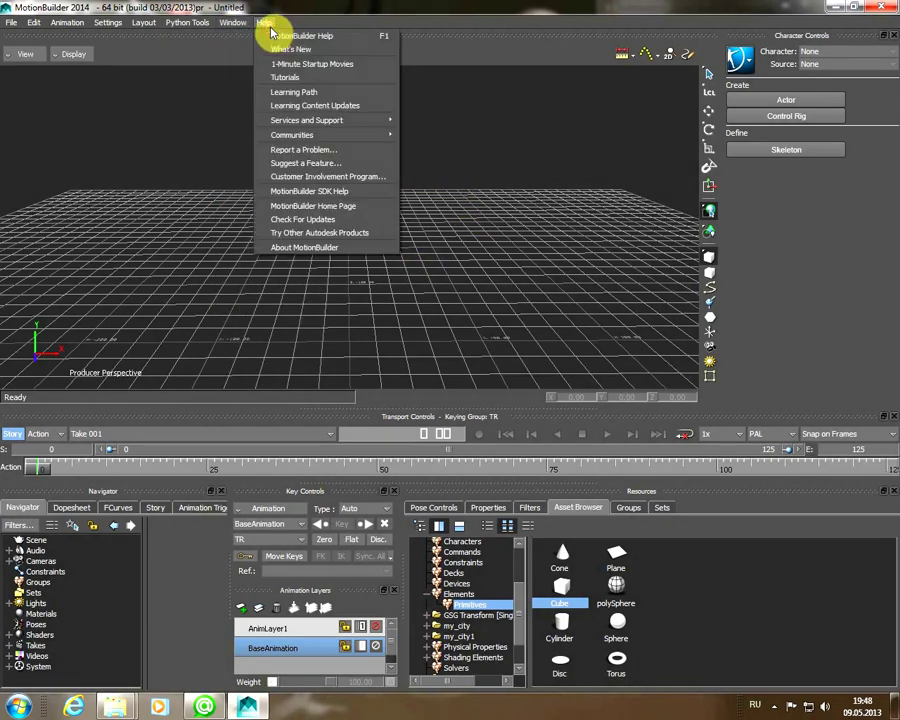
left_click(536, 203)
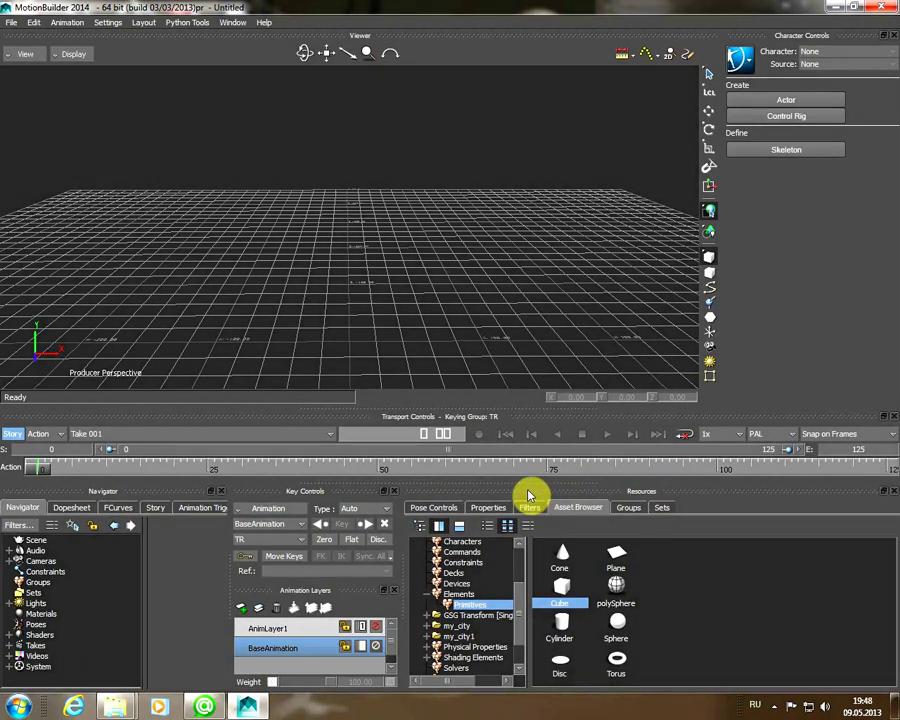
Float and redock the Resources panel on the left and the Navigator on the right, then apply Layout > Editing.
mouse_move(525, 497)
left_mouse_down()
mouse_move(149, 136)
mouse_move(373, 188)
left_mouse_up()
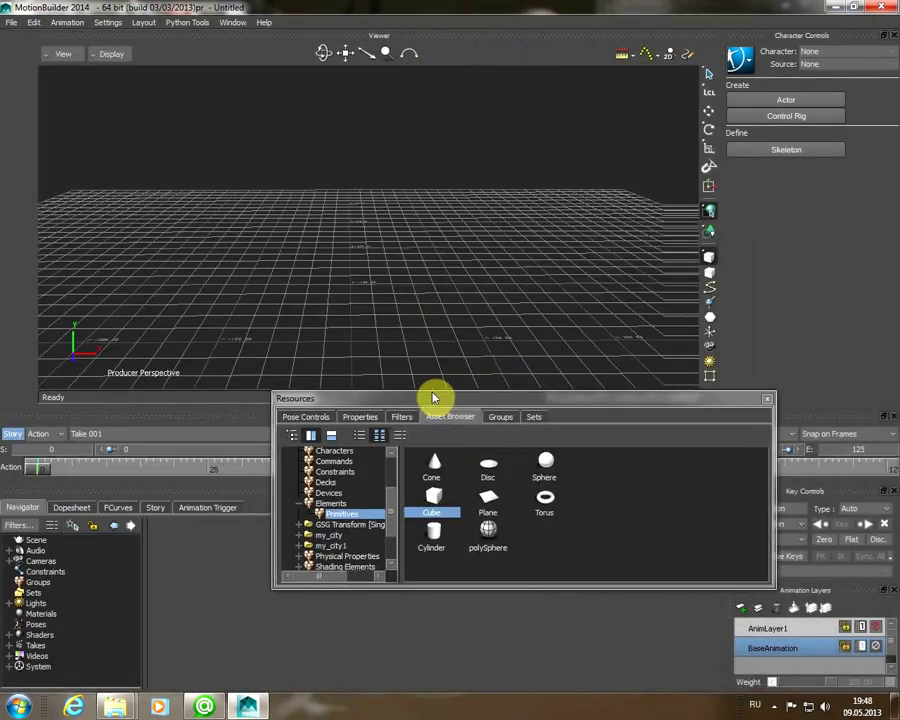
left_click_drag(373, 188, 8, 280)
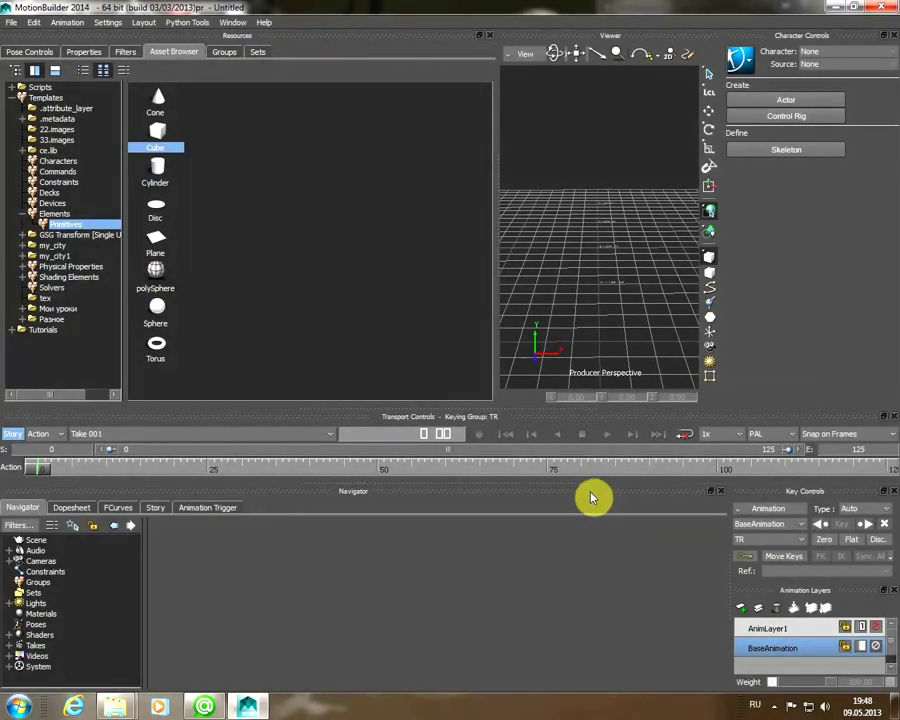
left_click_drag(595, 492, 726, 265)
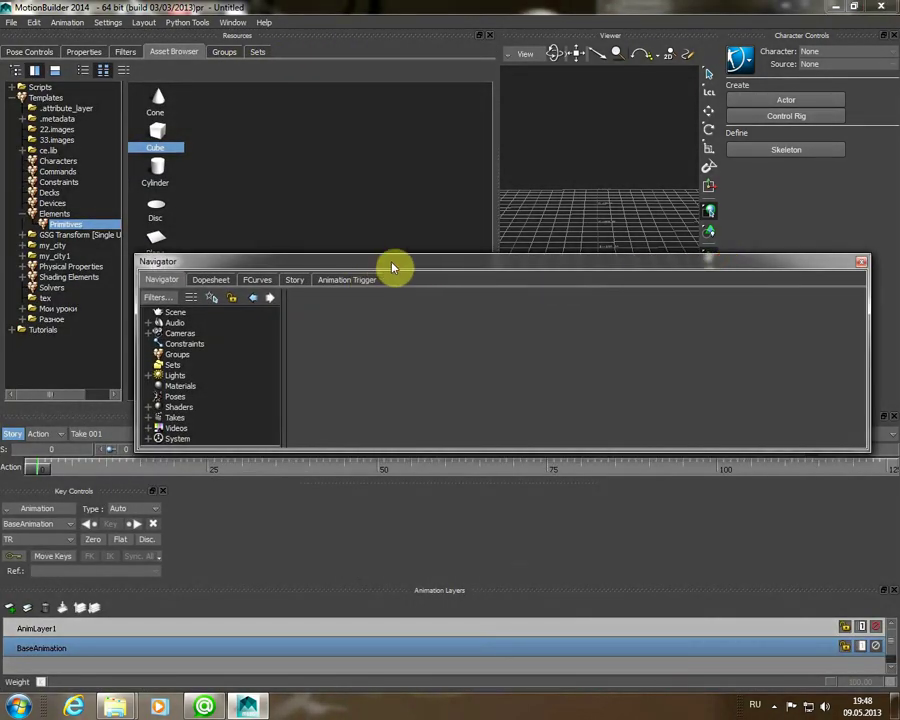
left_click_drag(392, 266, 824, 256)
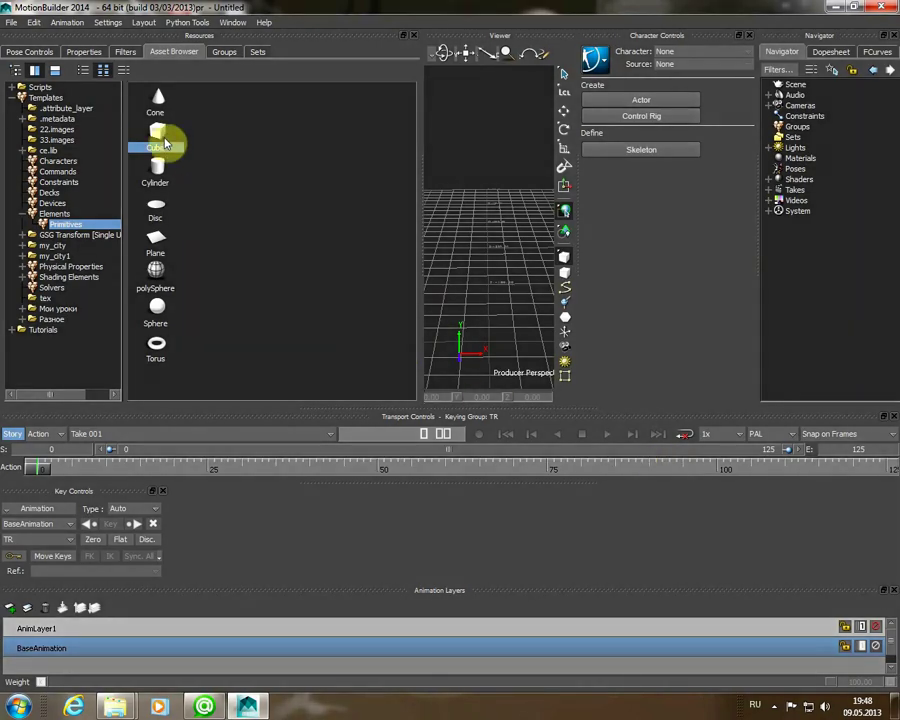
left_click(145, 24)
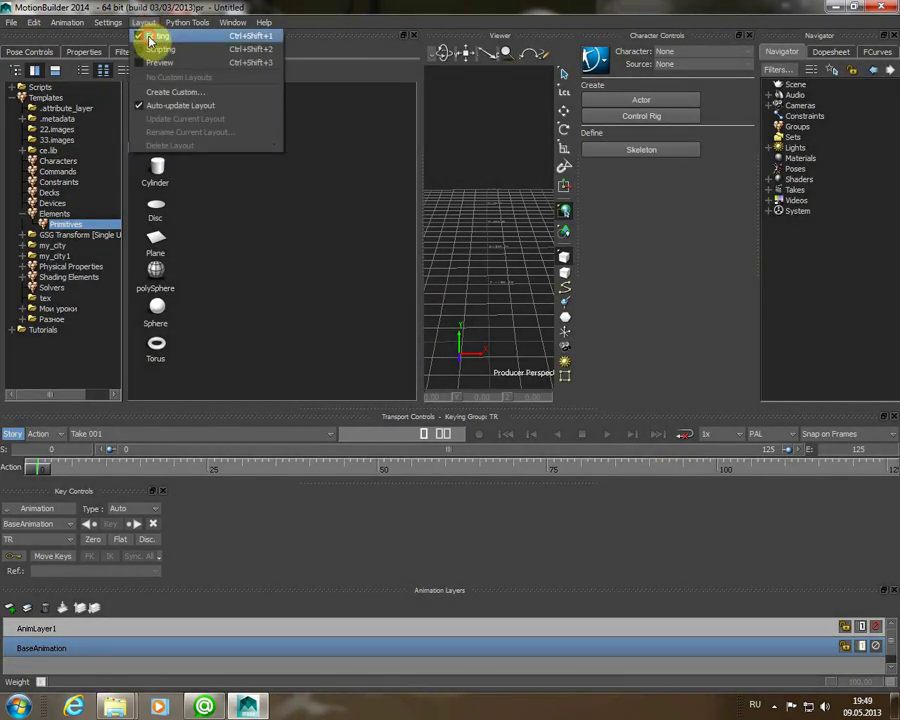
left_click(155, 35)
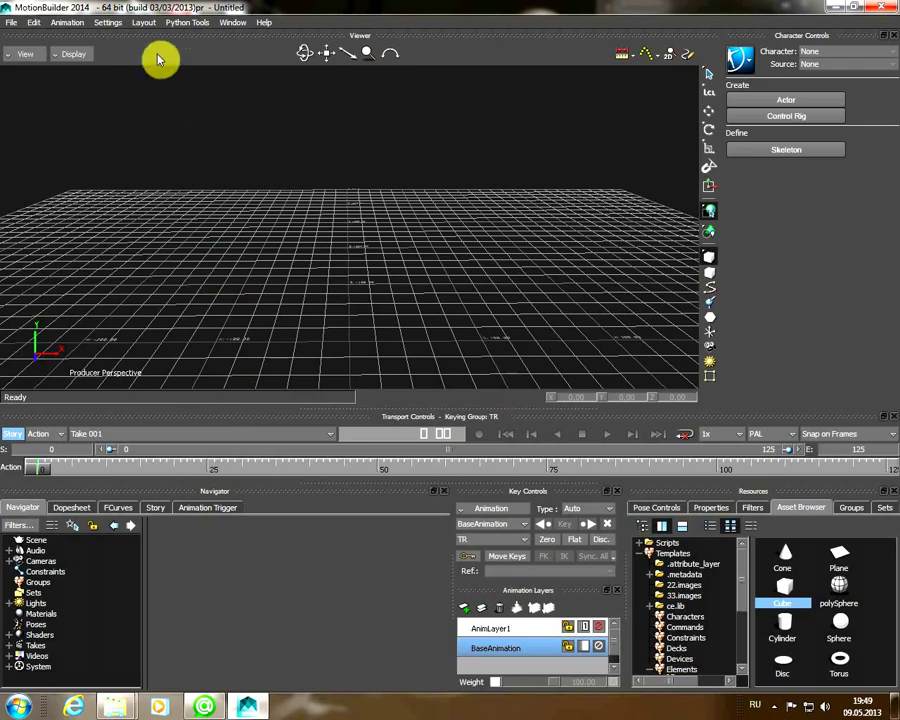
left_click(145, 24)
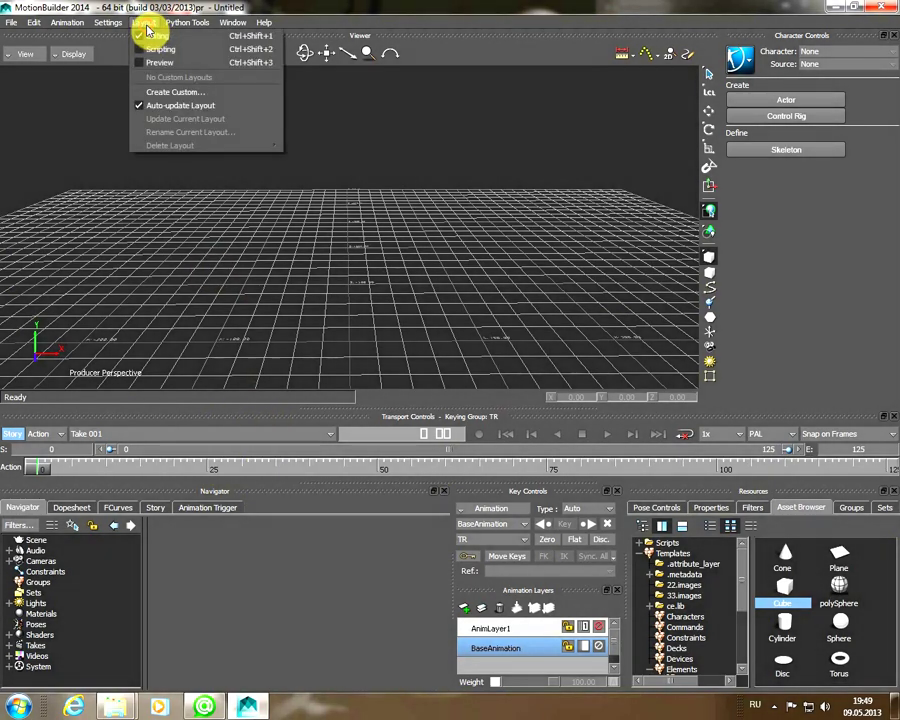
left_click(173, 95)
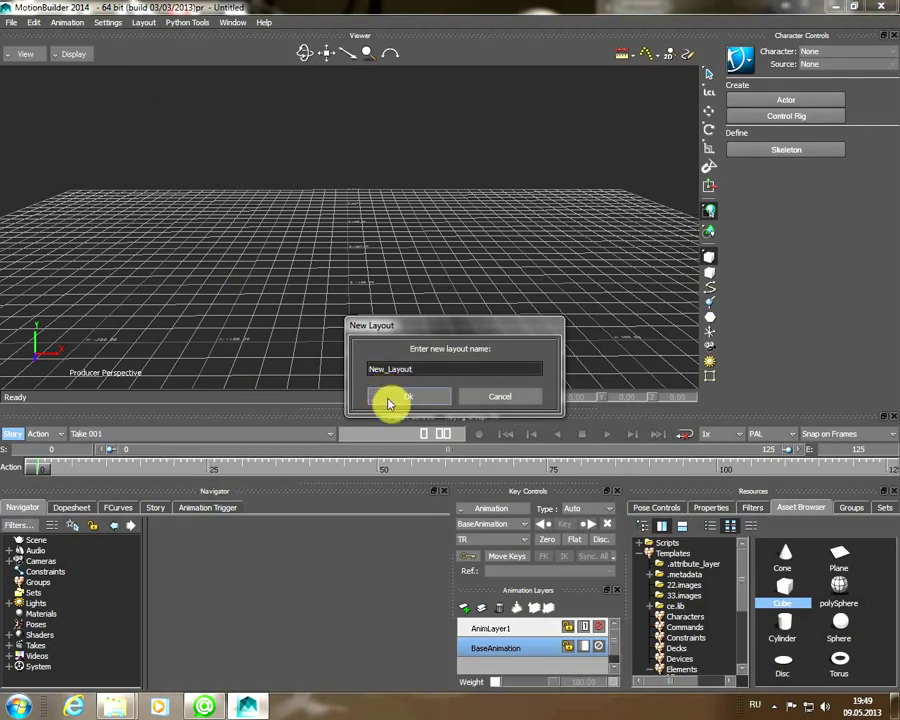
left_click(510, 398)
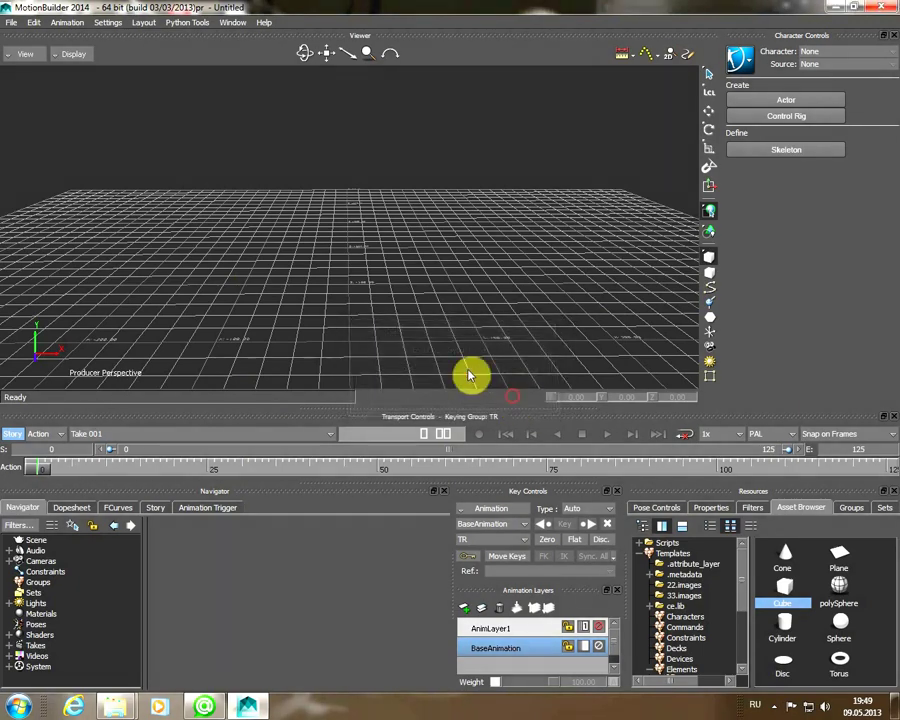
left_click(141, 24)
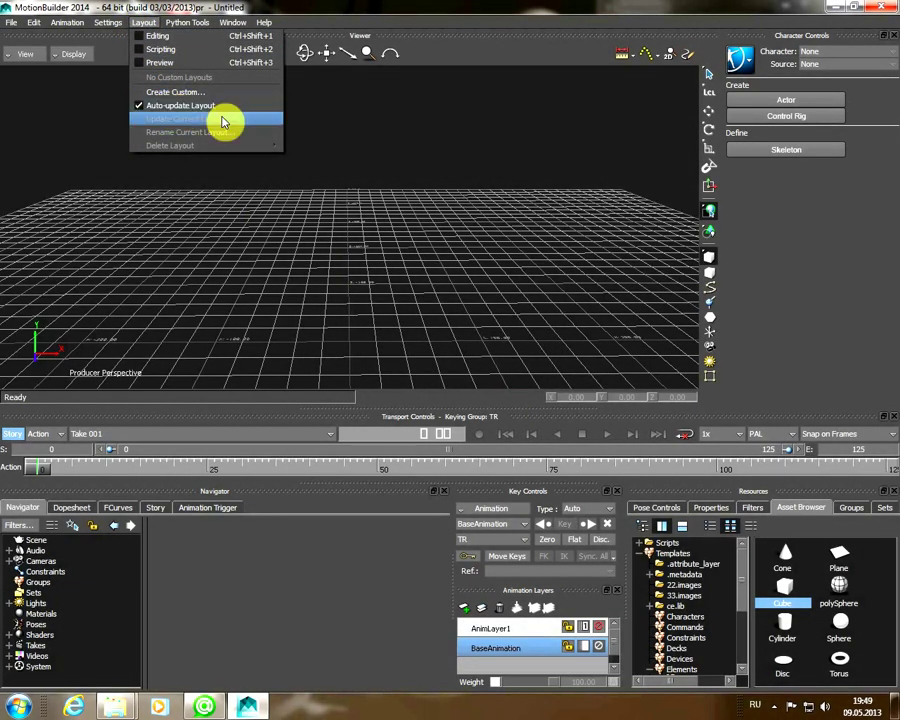
left_click(379, 171)
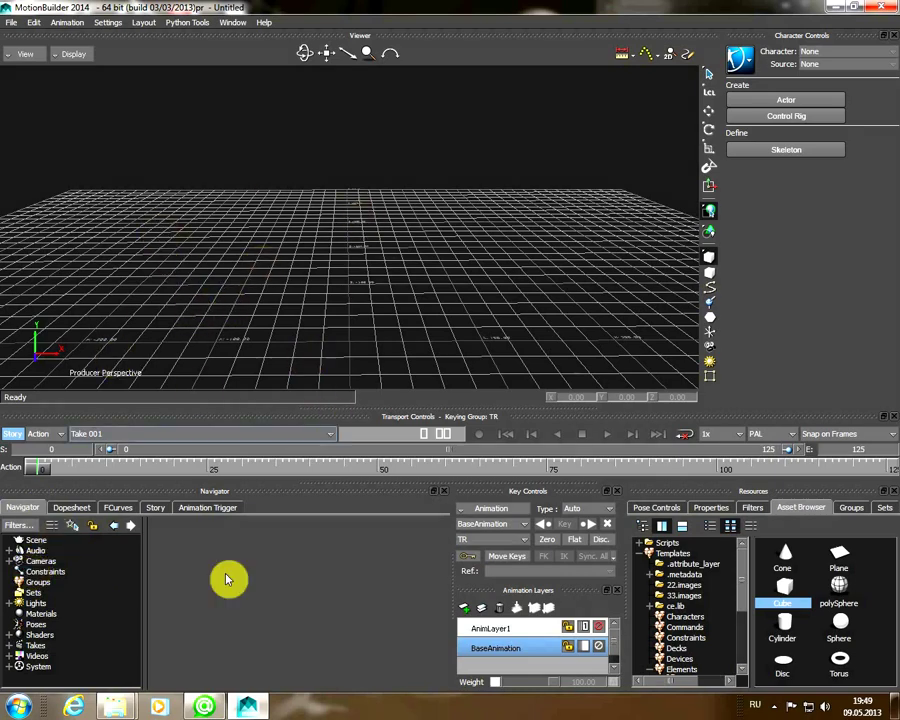
Select the Scene node in the Navigator tree, then expand and collapse the Audio and Cameras categories.
left_click(36, 541)
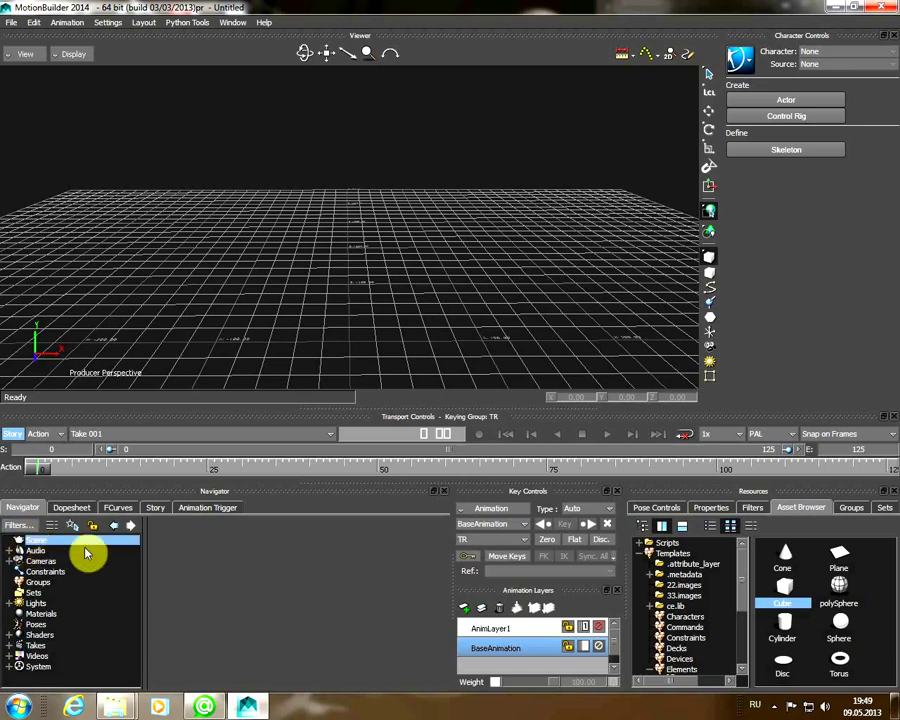
left_click(9, 552)
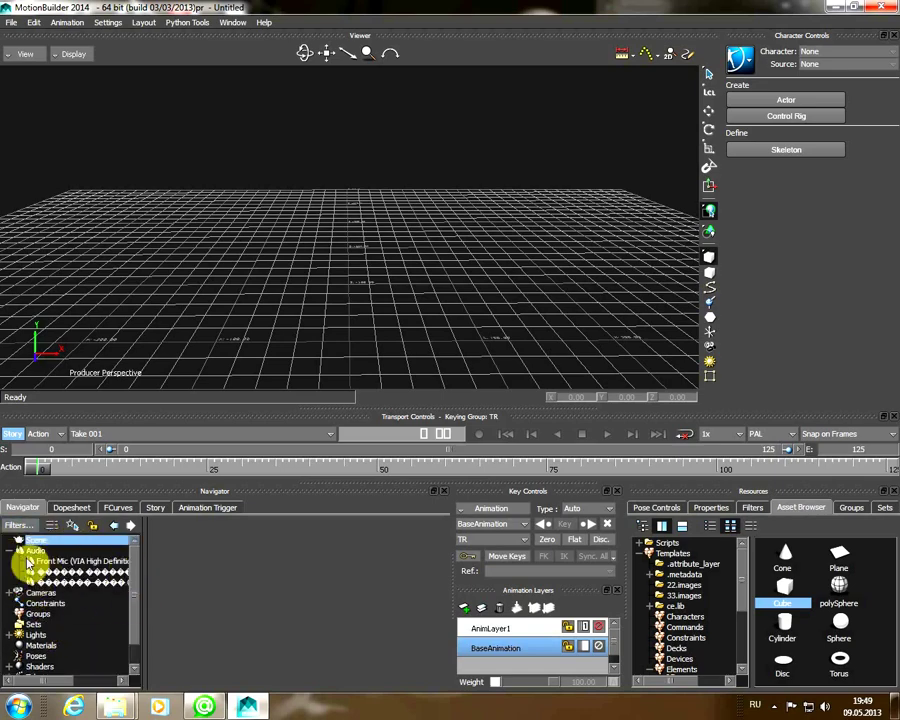
left_click(9, 552)
left_click(9, 561)
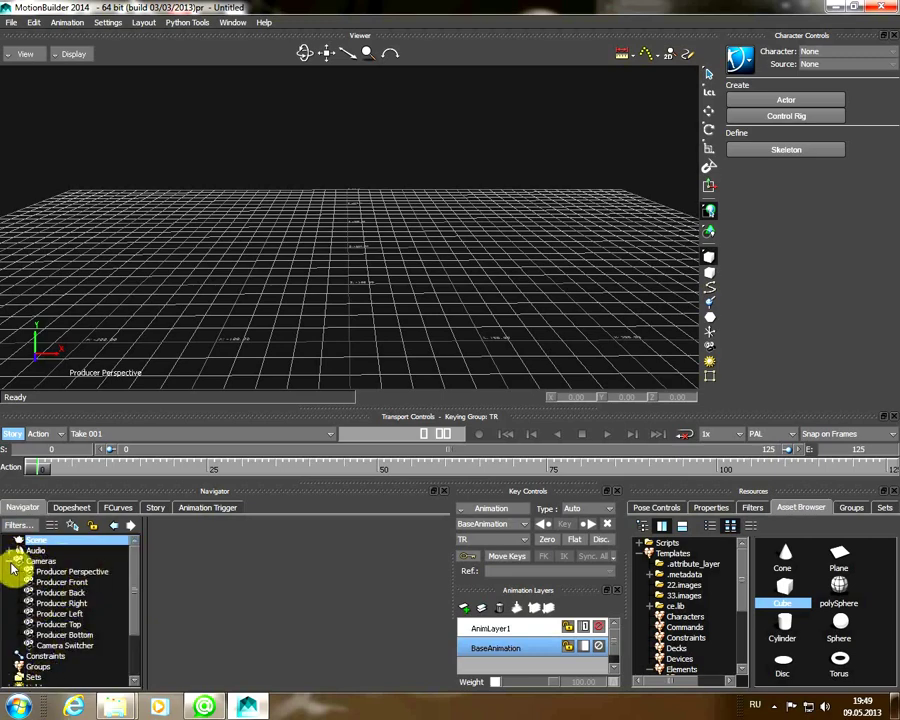
left_click(10, 562)
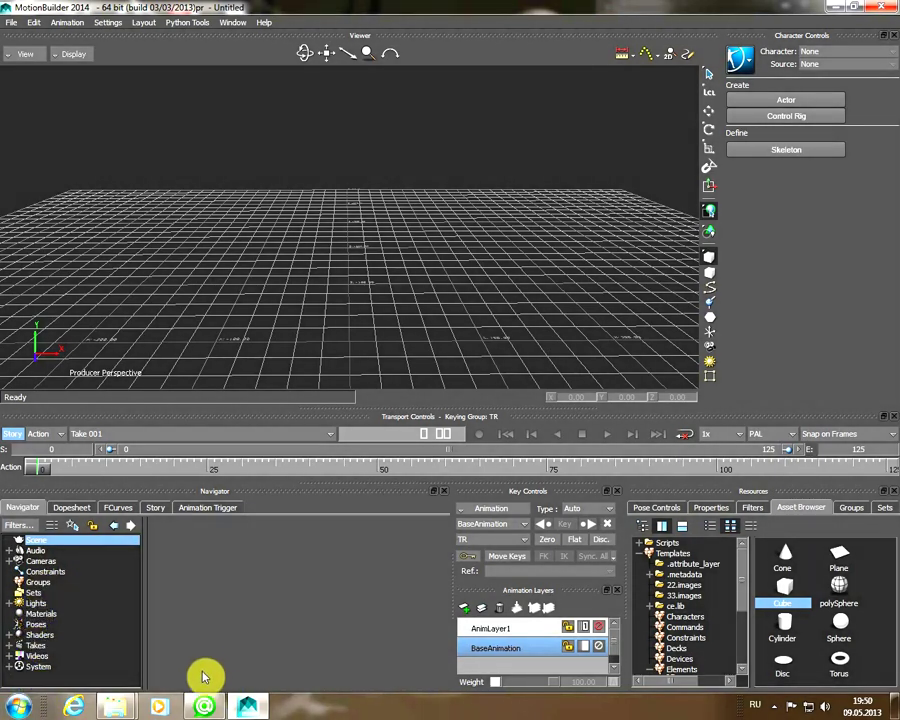
Browse the Dopesheet and FCurves editors, move time to about frame 32, then view Story and Animation Trigger.
left_click(71, 507)
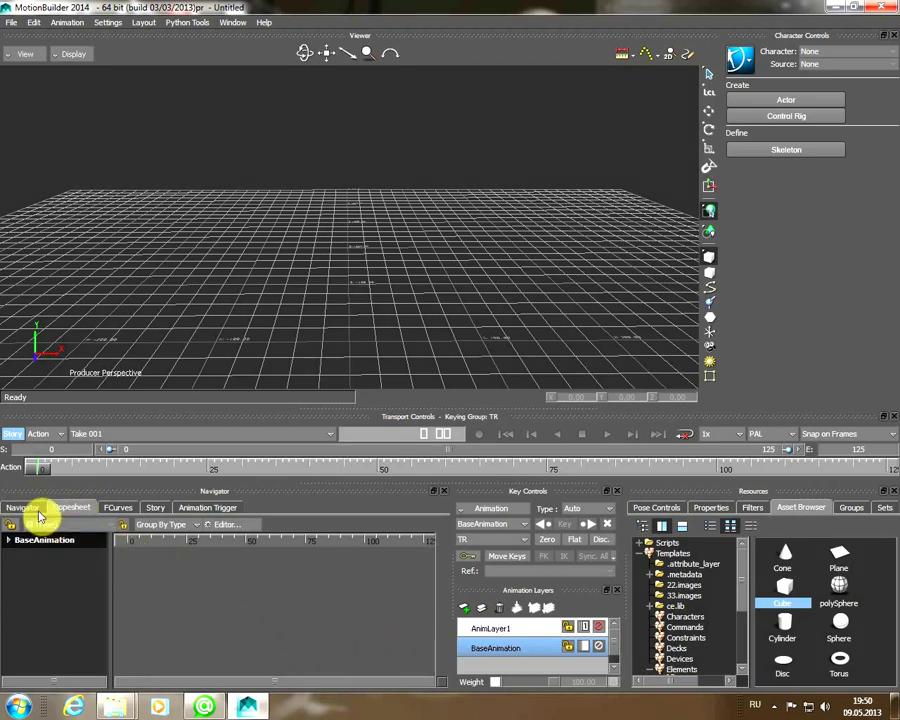
left_click(82, 510)
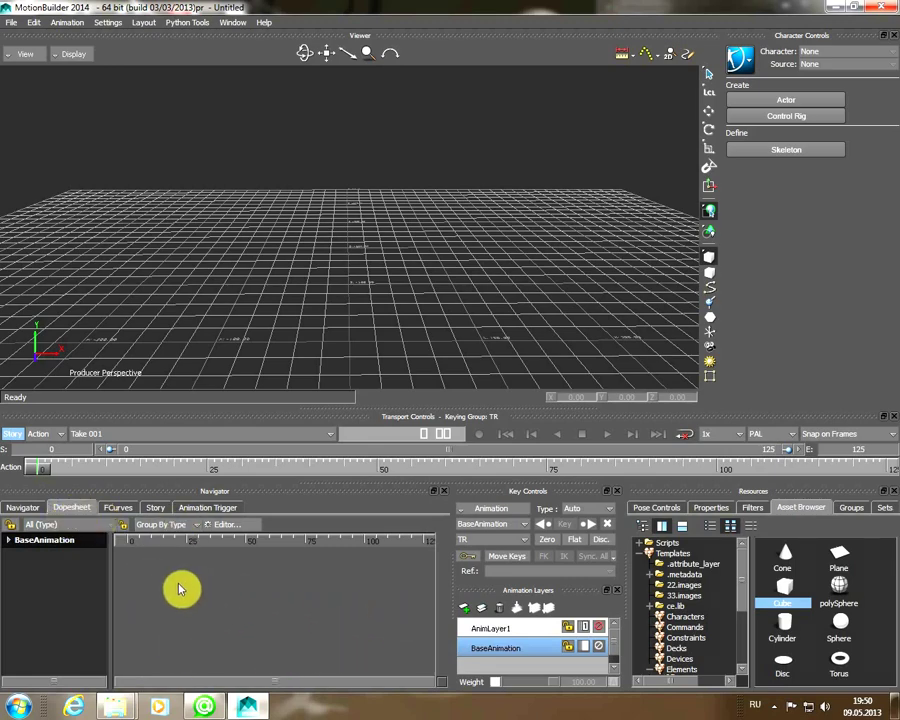
left_click(116, 509)
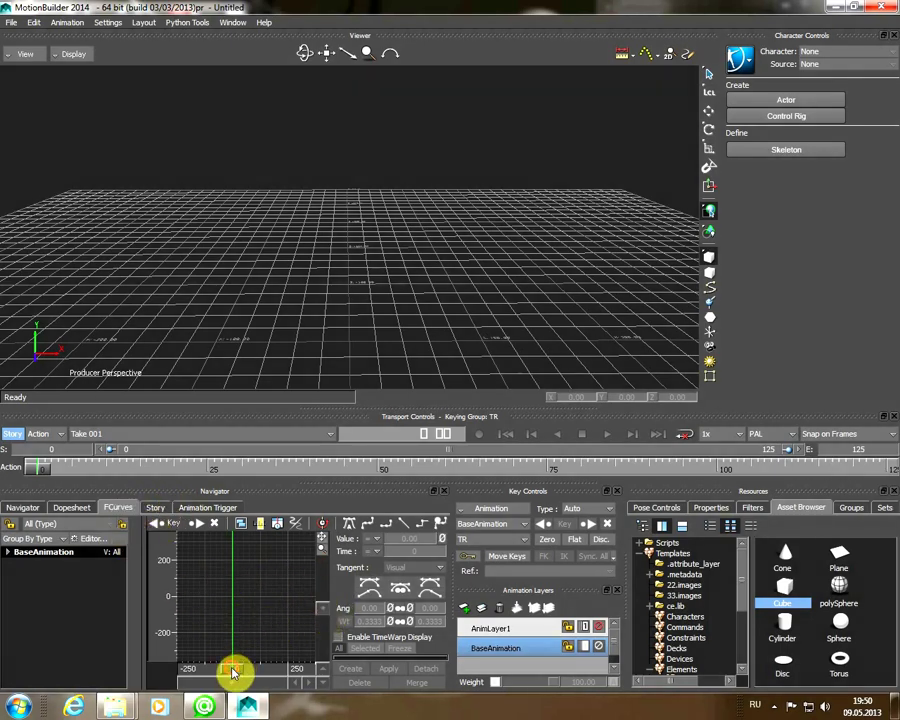
mouse_move(235, 668)
left_mouse_down()
mouse_move(253, 673)
mouse_move(240, 670)
left_mouse_up()
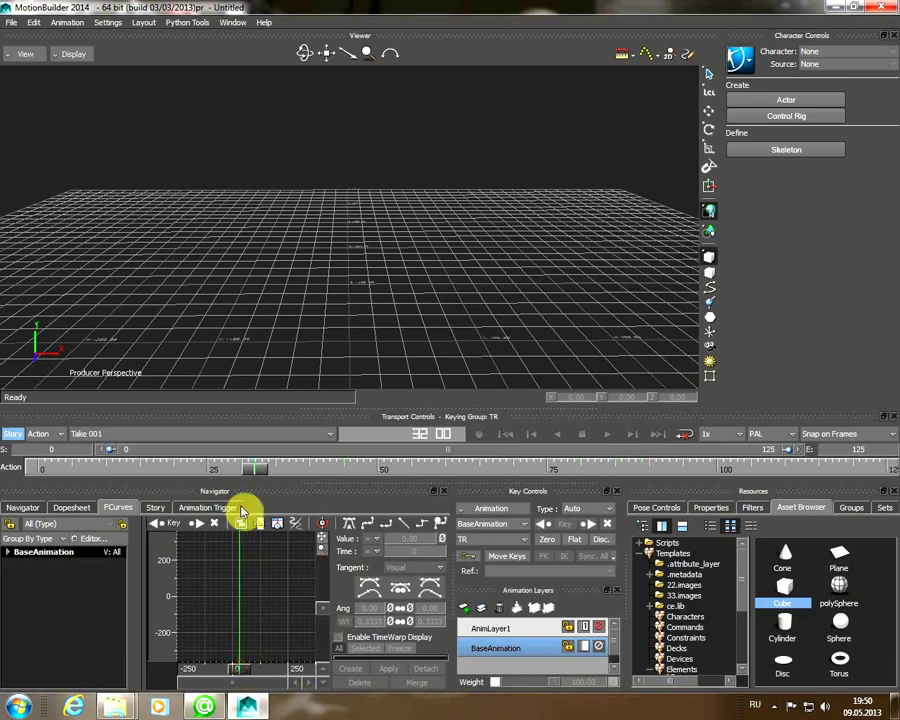
left_click(155, 509)
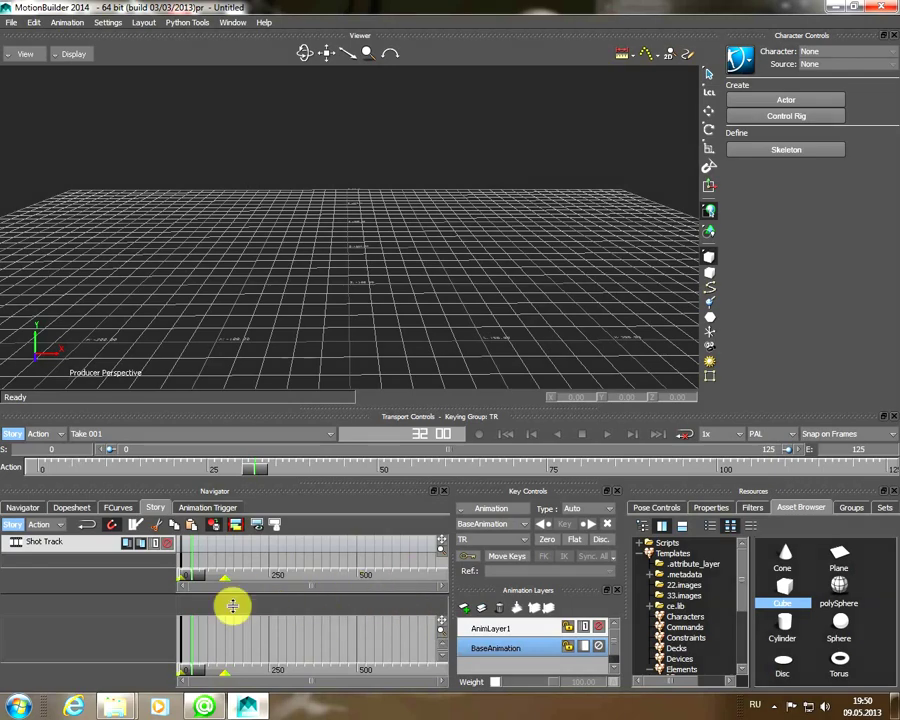
left_click(209, 509)
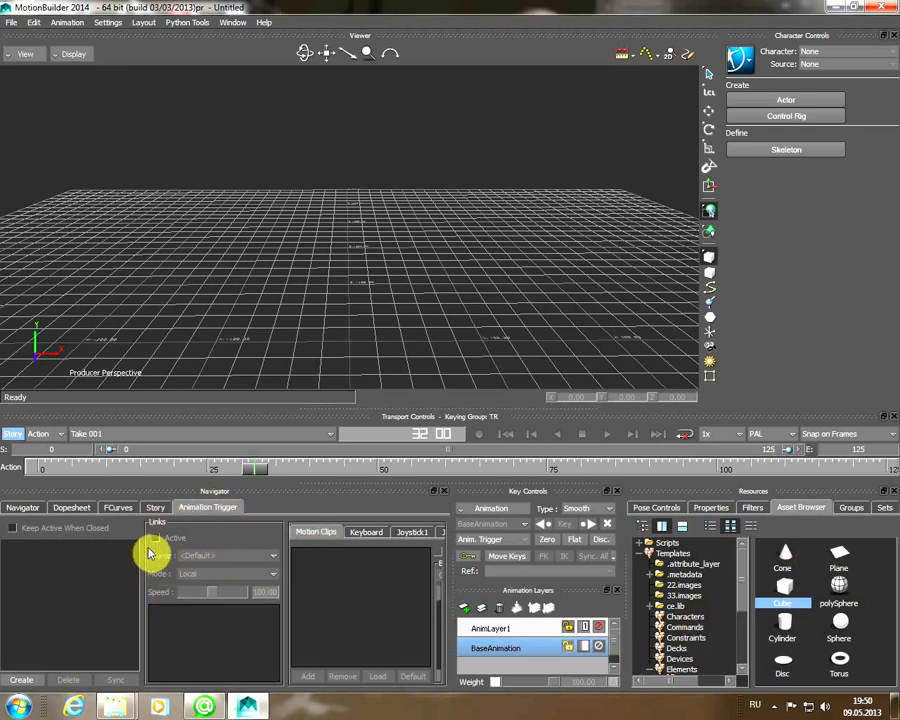
Return to the Navigator scene tree, resize its panel, and toggle key editing on in Key Controls.
left_click(21, 509)
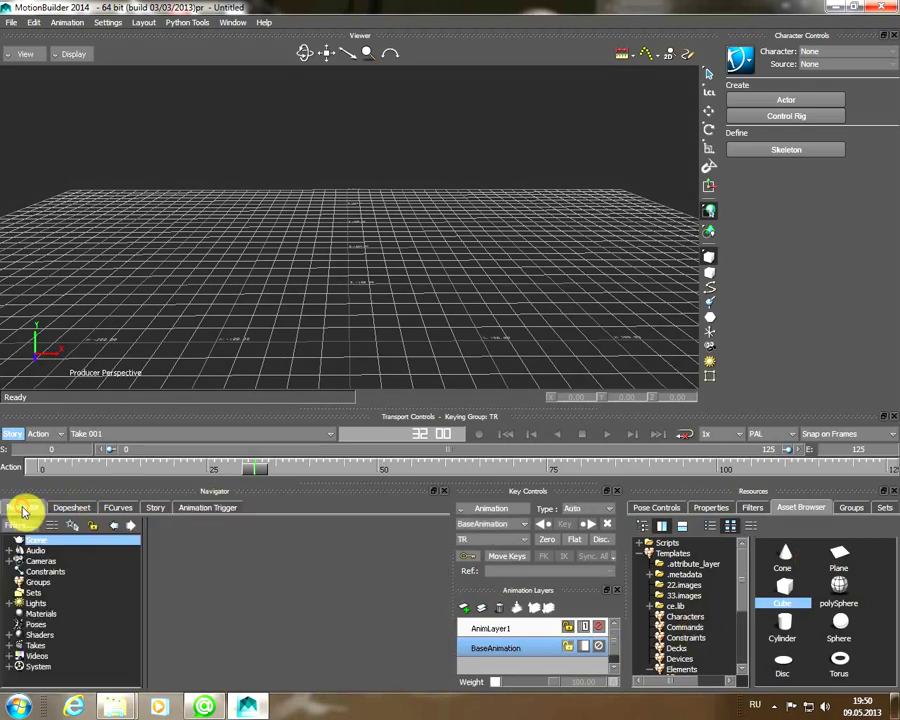
left_click_drag(452, 576, 301, 573)
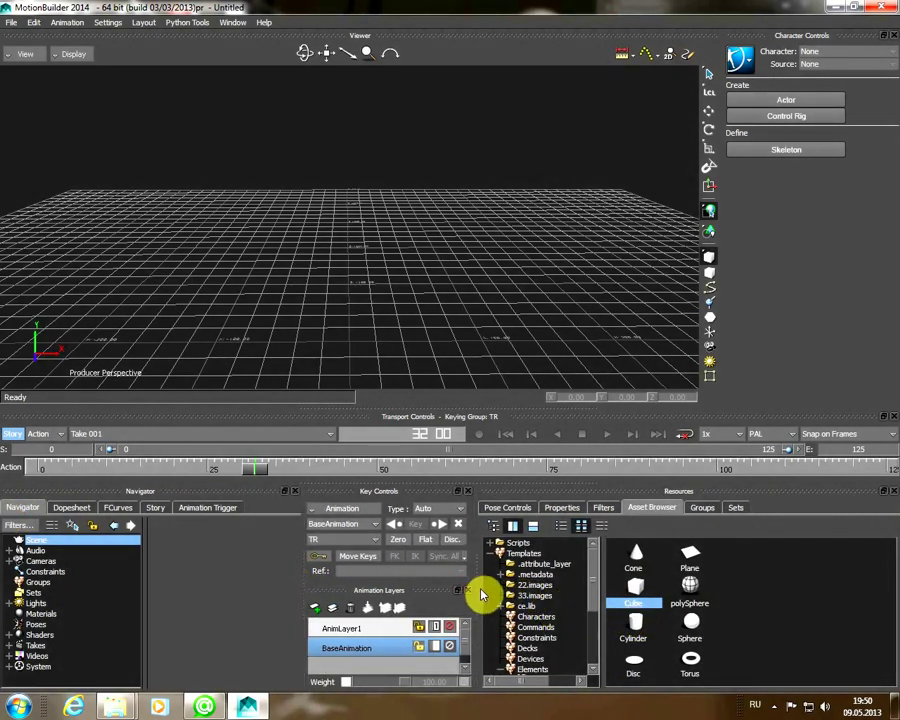
left_click_drag(474, 585, 583, 593)
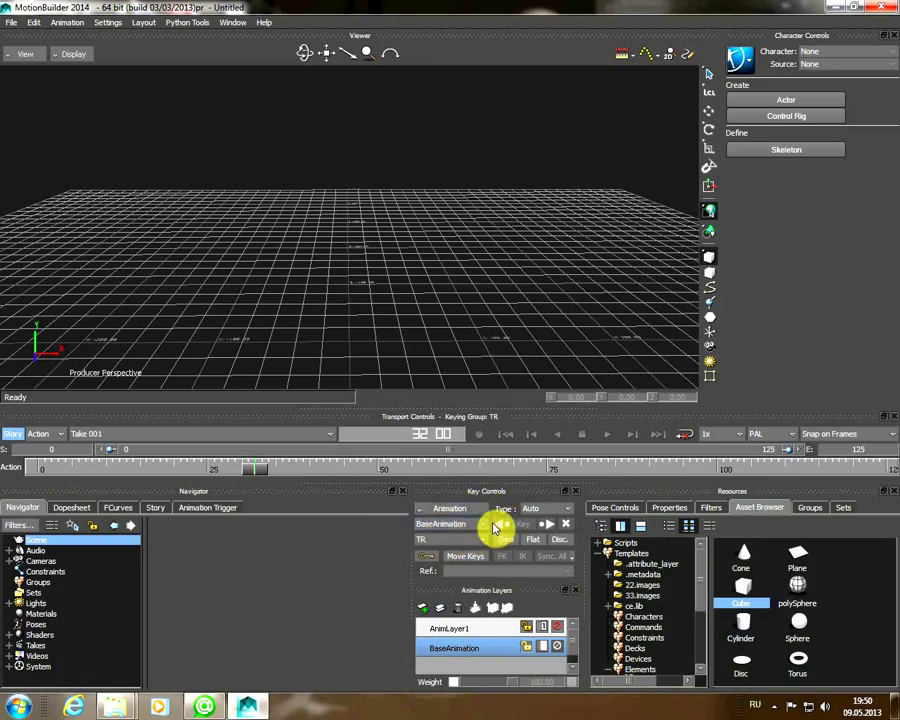
left_click(425, 558)
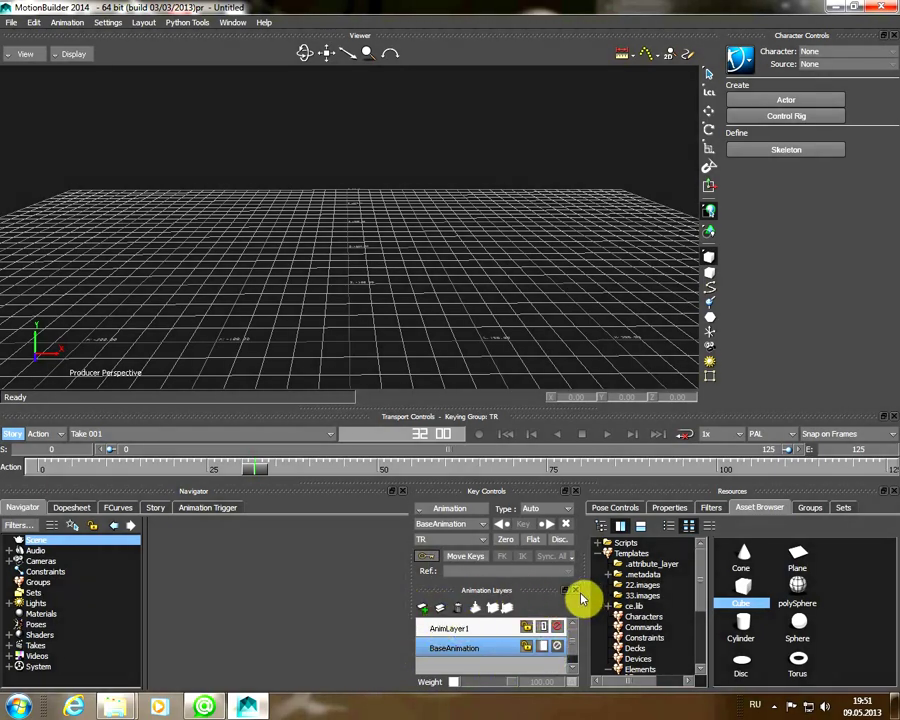
Widen the Resources panel and view its Pose Controls and Properties pages.
left_click_drag(580, 598, 446, 590)
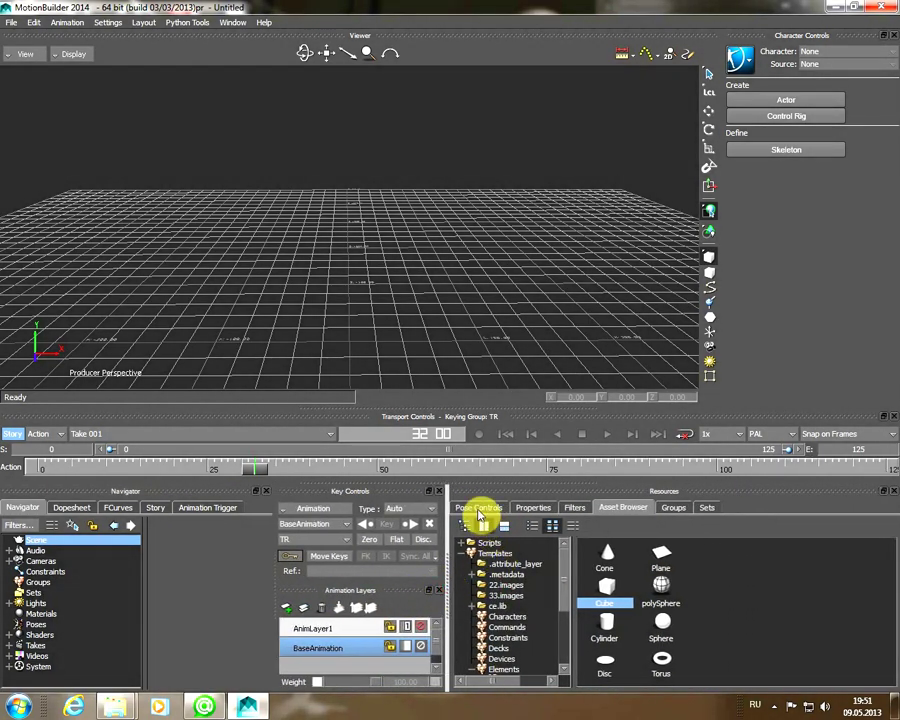
left_click(481, 512)
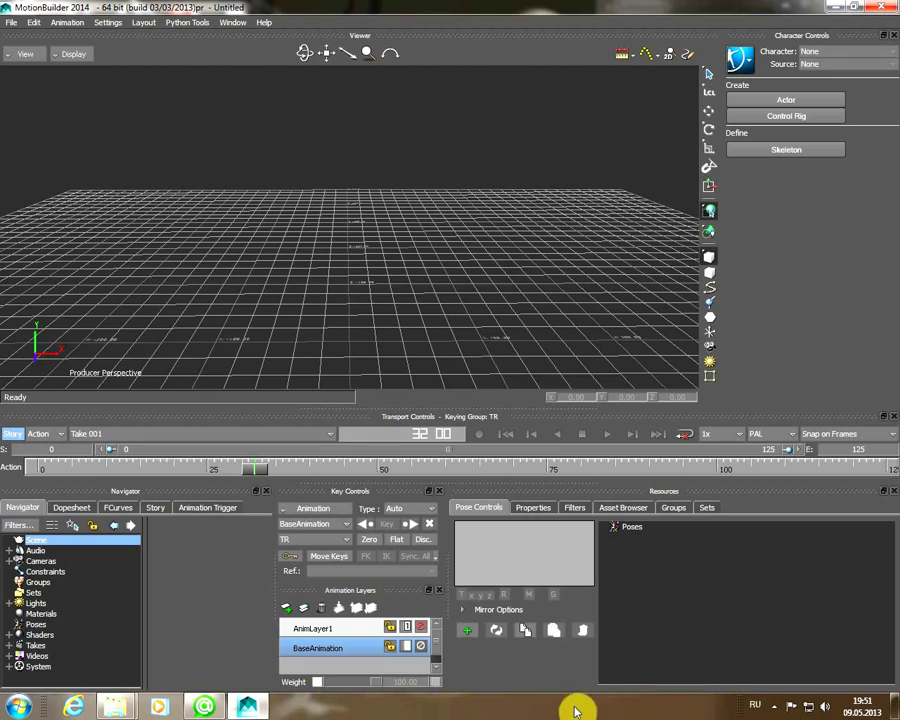
left_click(536, 508)
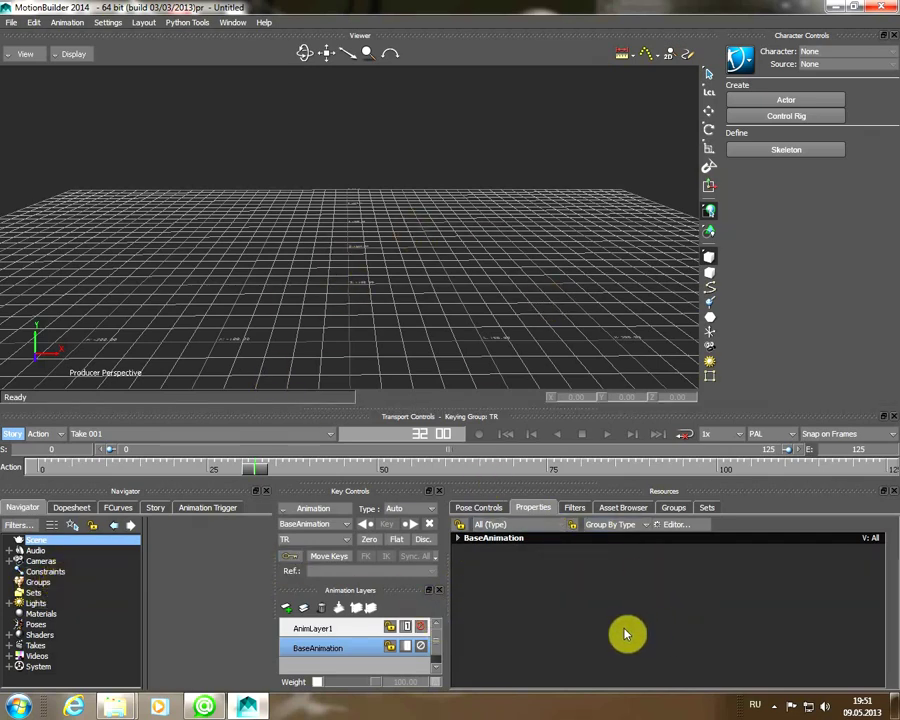
Look through the Filters, Asset Browser, Groups and Sets pages, finishing on the empty Sets list.
left_click(576, 508)
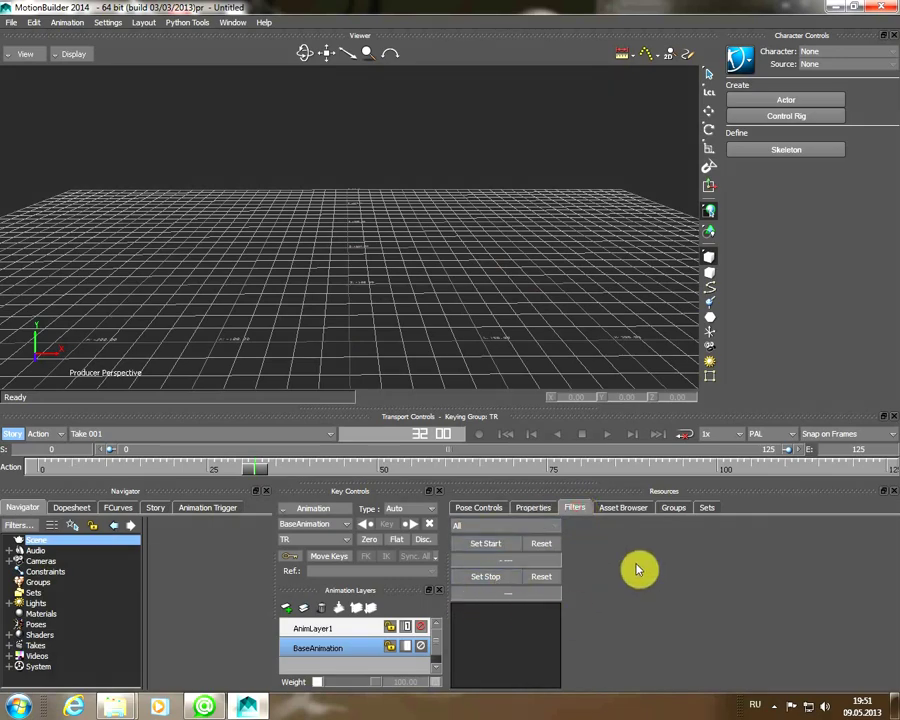
left_click(630, 509)
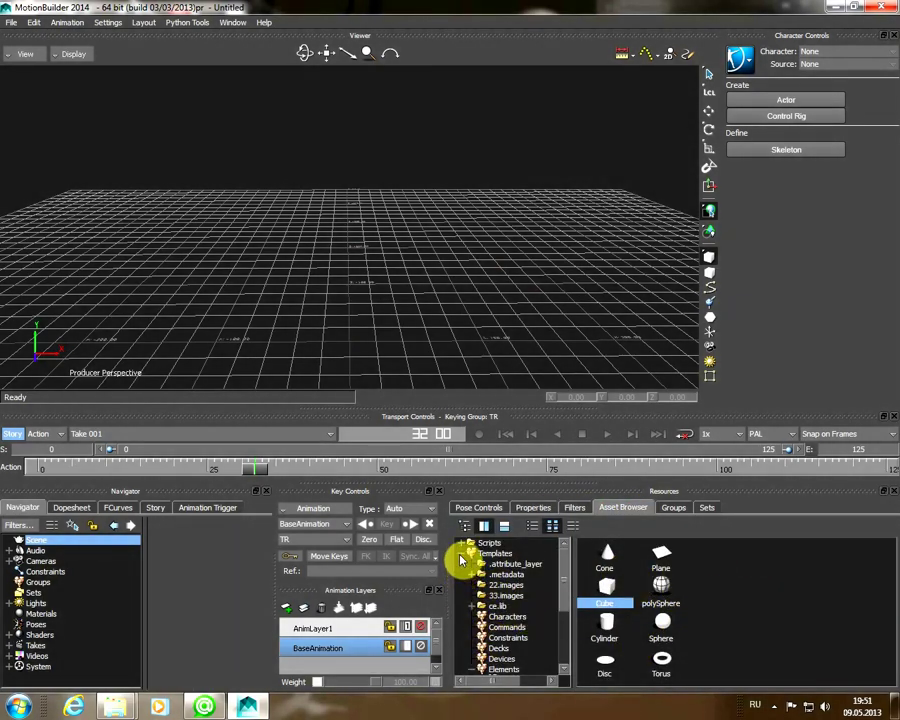
left_click(461, 555)
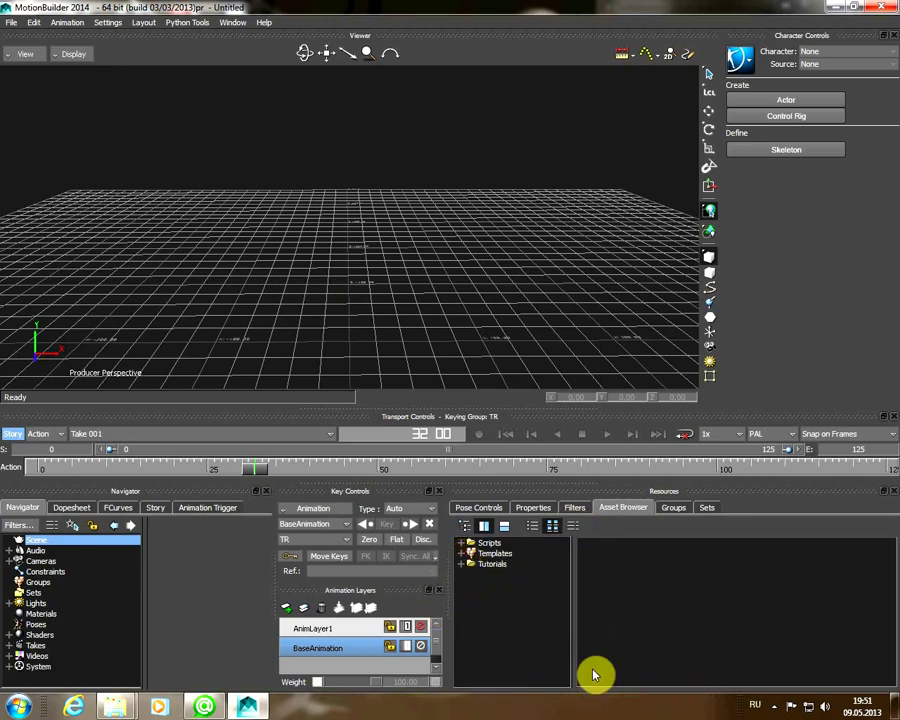
left_click(462, 555)
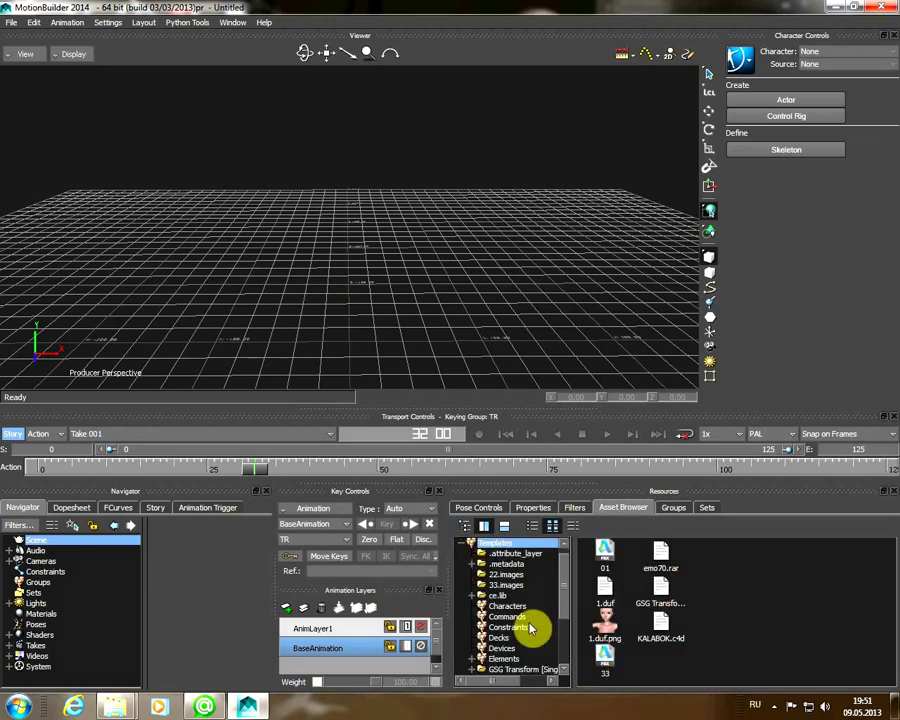
left_click(676, 508)
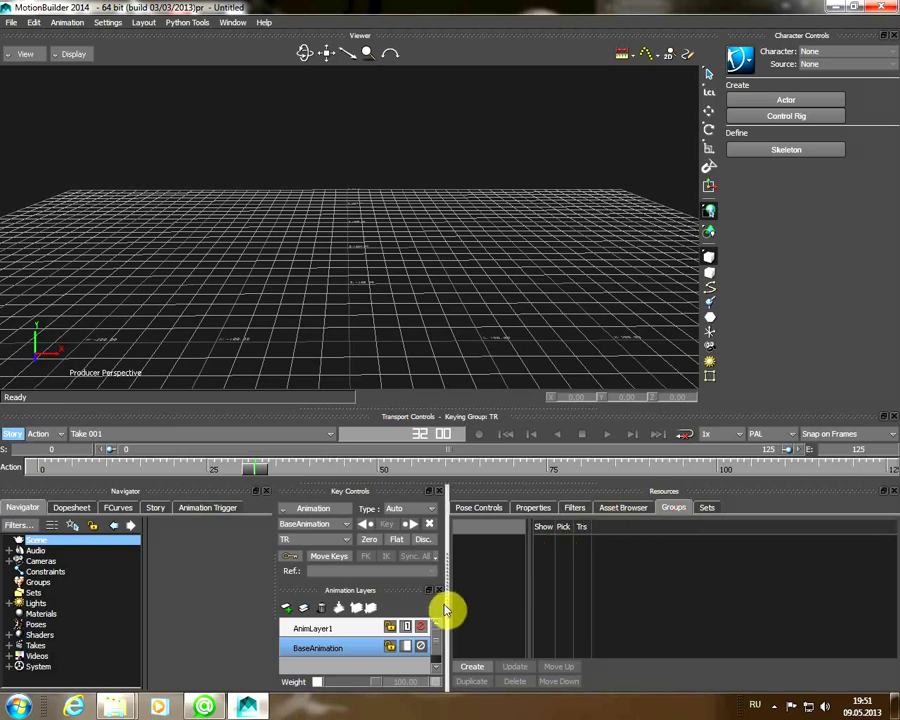
left_click(708, 508)
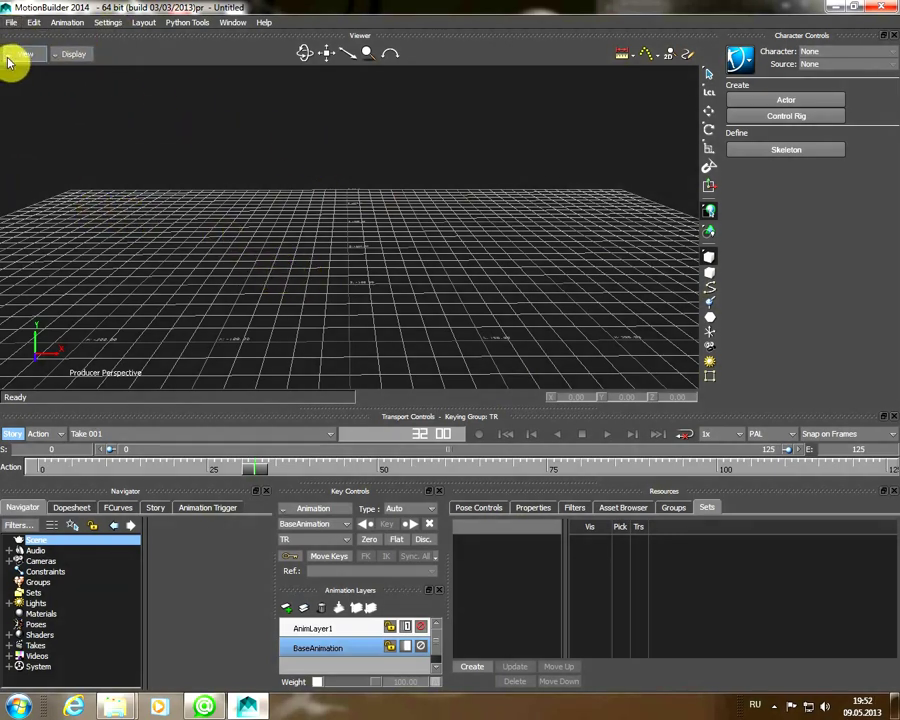
Orbit the perspective view slightly and split the viewer into Four Panes.
left_click(8, 61)
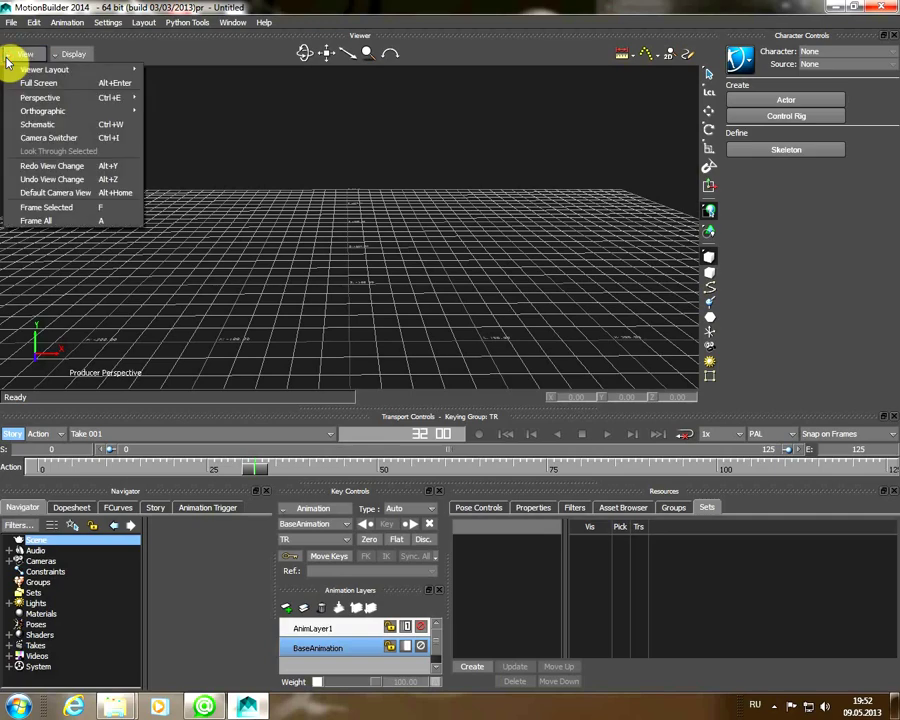
left_click(15, 71)
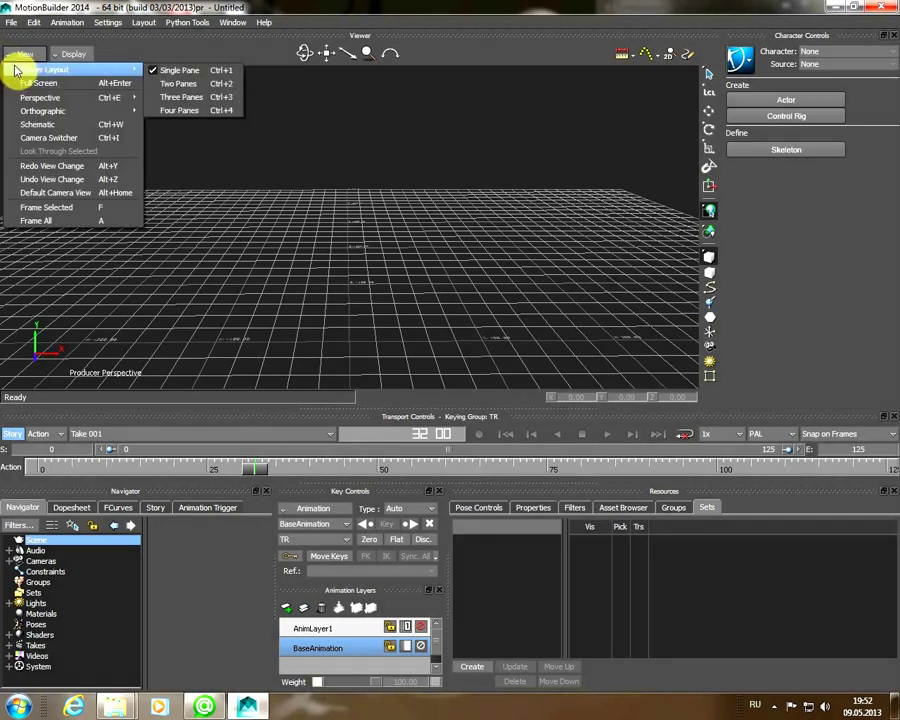
left_click(422, 261)
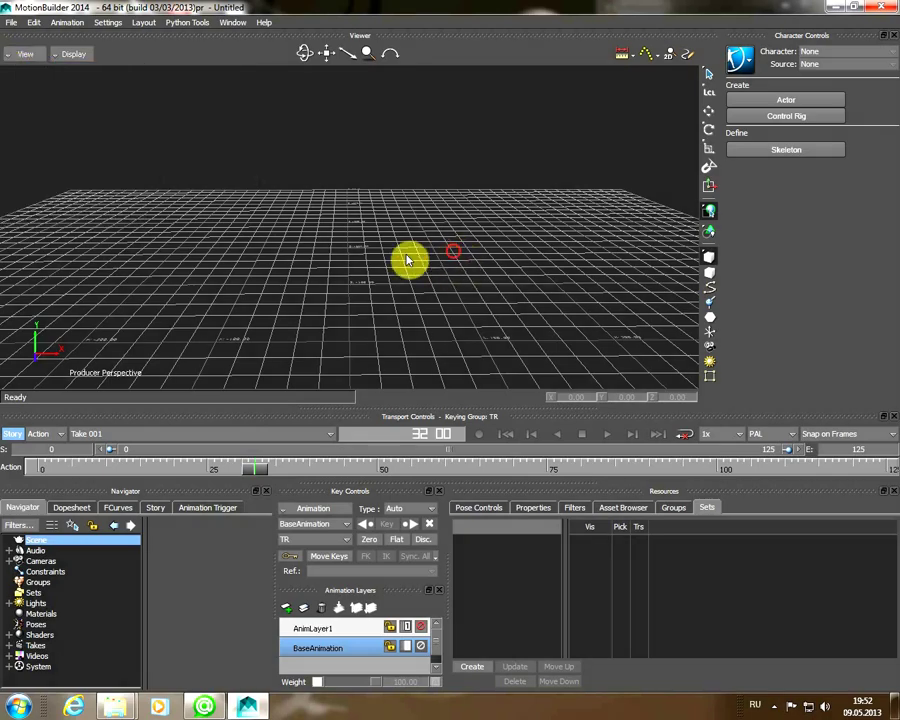
left_click_drag(307, 62, 303, 55)
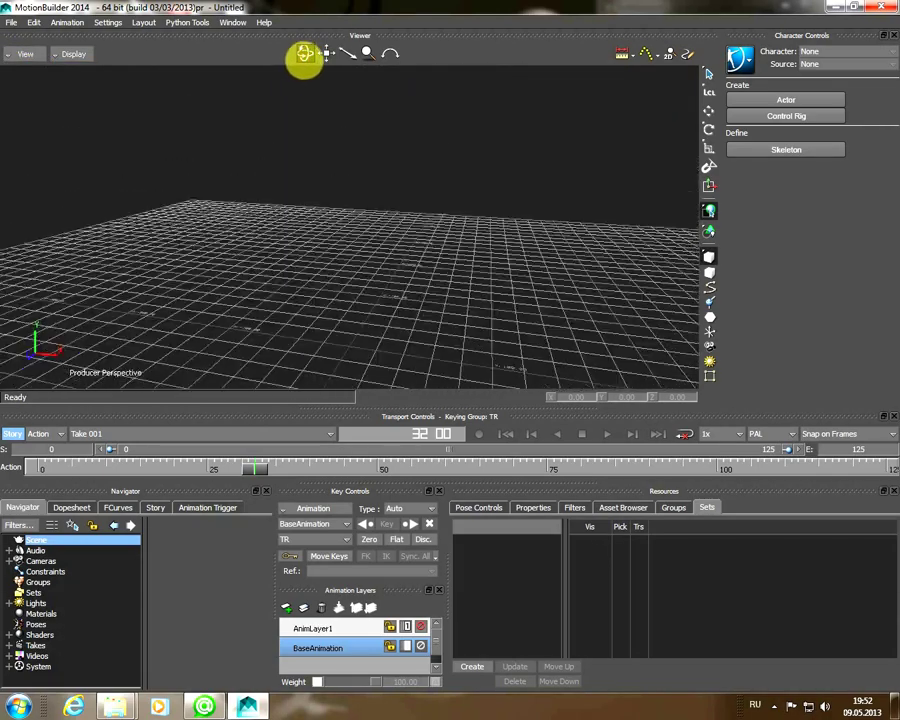
left_click(12, 57)
mouse_move(45, 70)
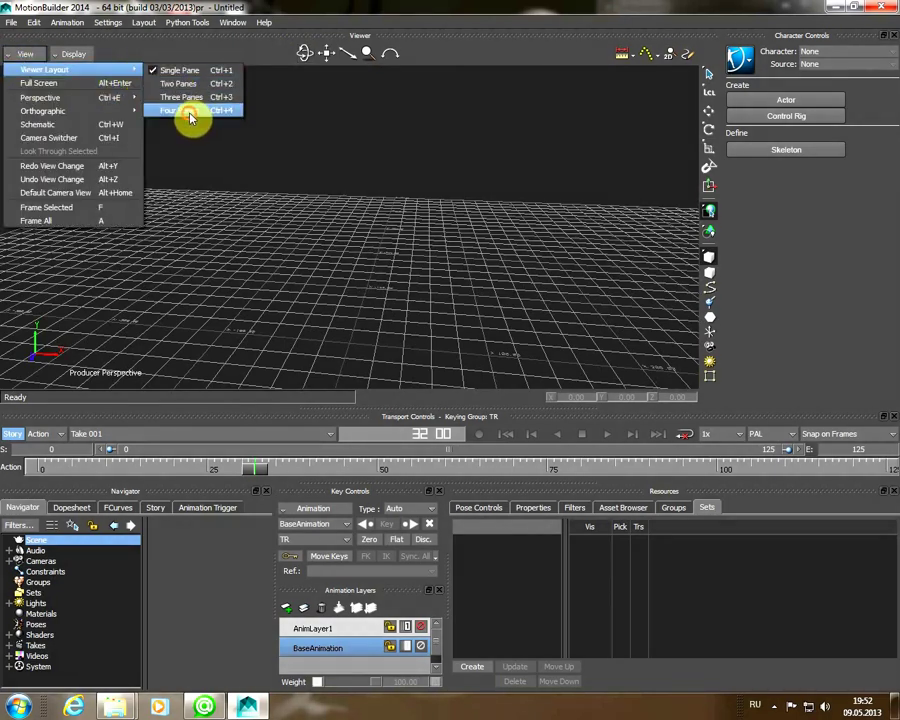
left_click(190, 118)
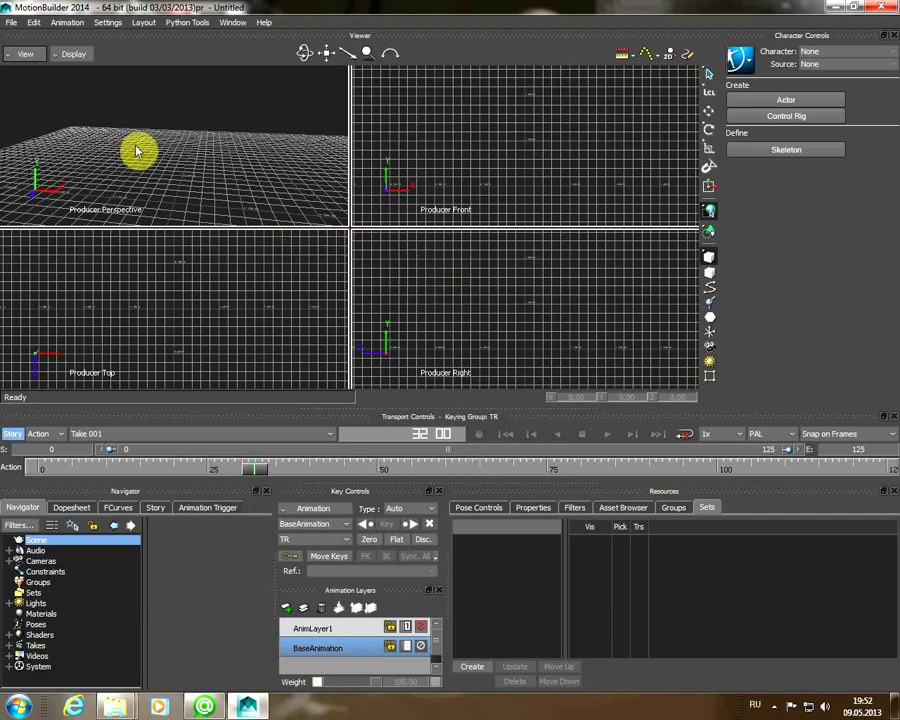
Set the top-left pane to Orthographic > Producer Front and return to Single Pane layout.
left_click(8, 57)
mouse_move(42, 111)
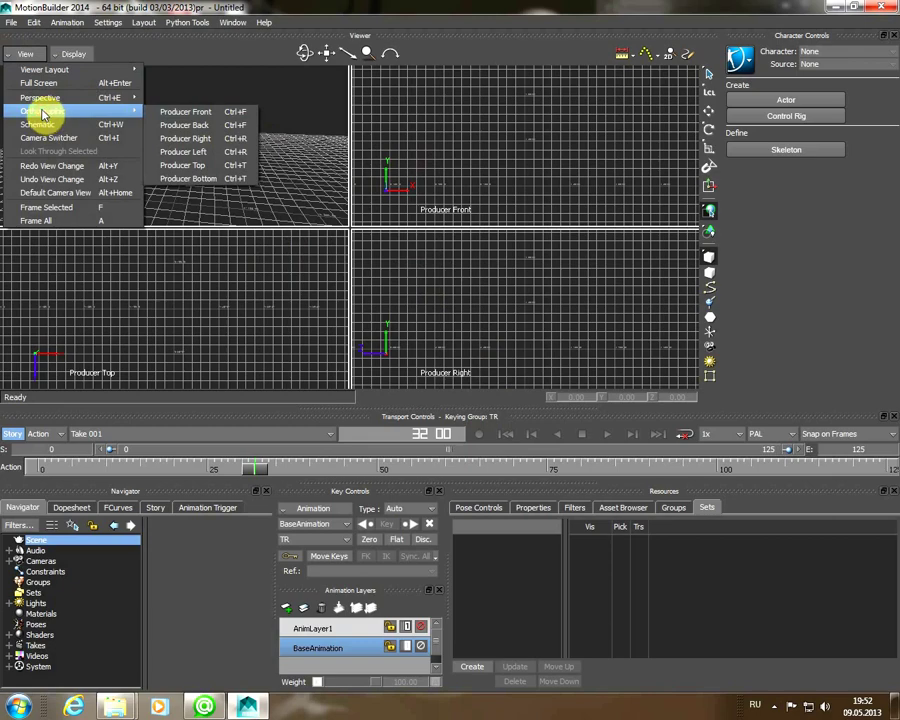
left_click(180, 112)
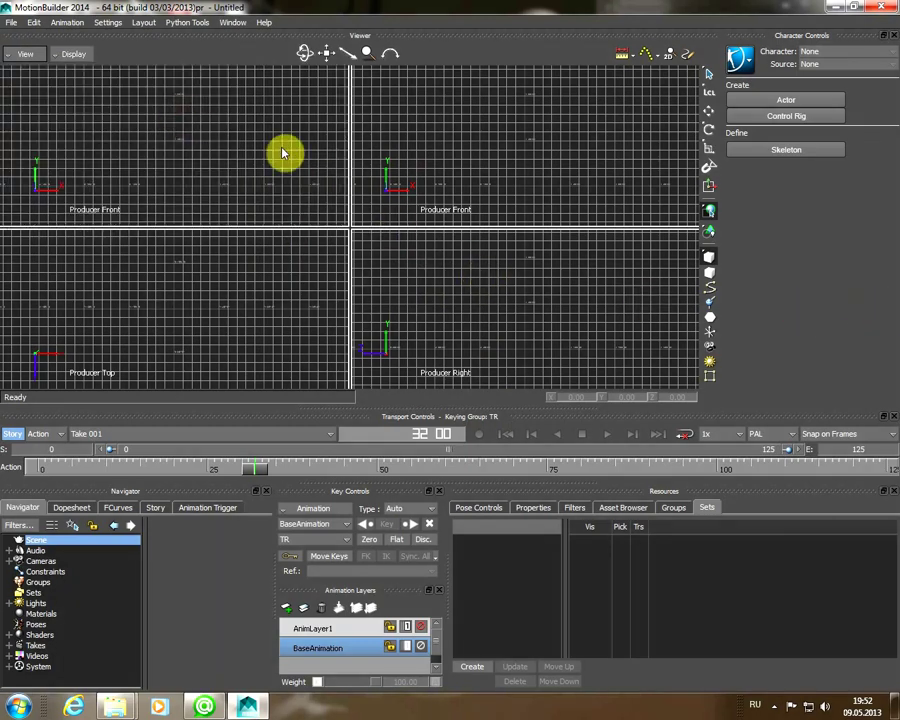
left_click(18, 55)
mouse_move(45, 69)
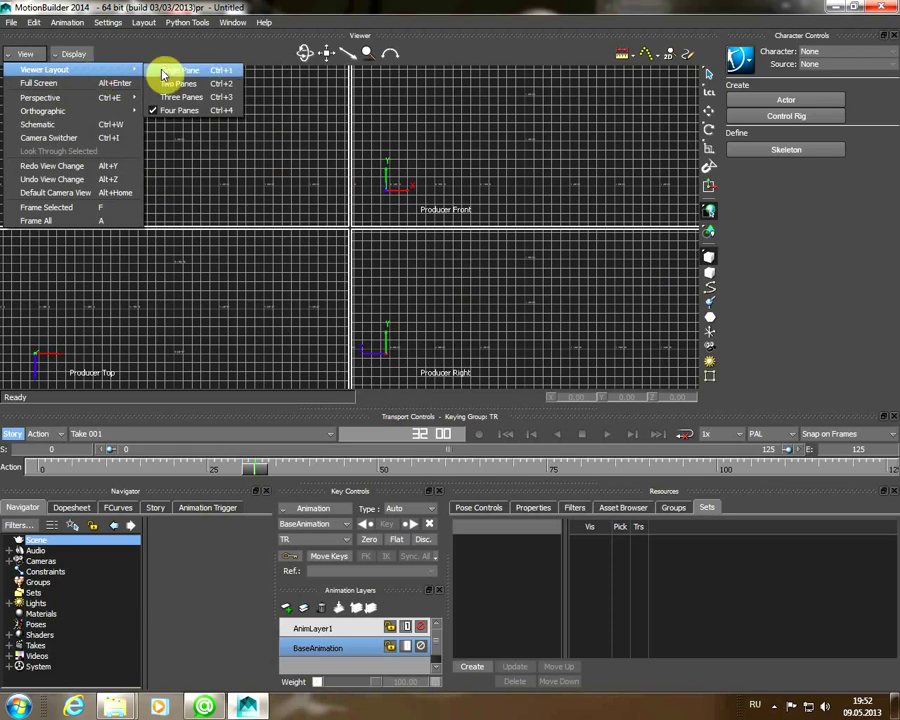
left_click(163, 72)
Switch the viewer from Producer Front back to Producer Perspective and orbit slightly around the grid.
left_click(14, 56)
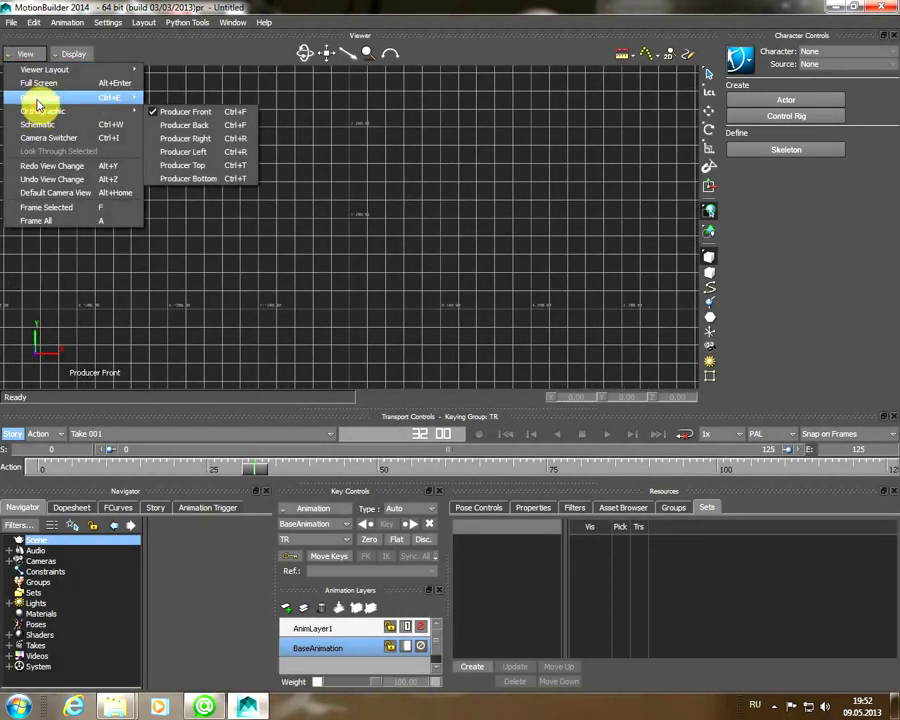
mouse_move(40, 97)
left_click(180, 98)
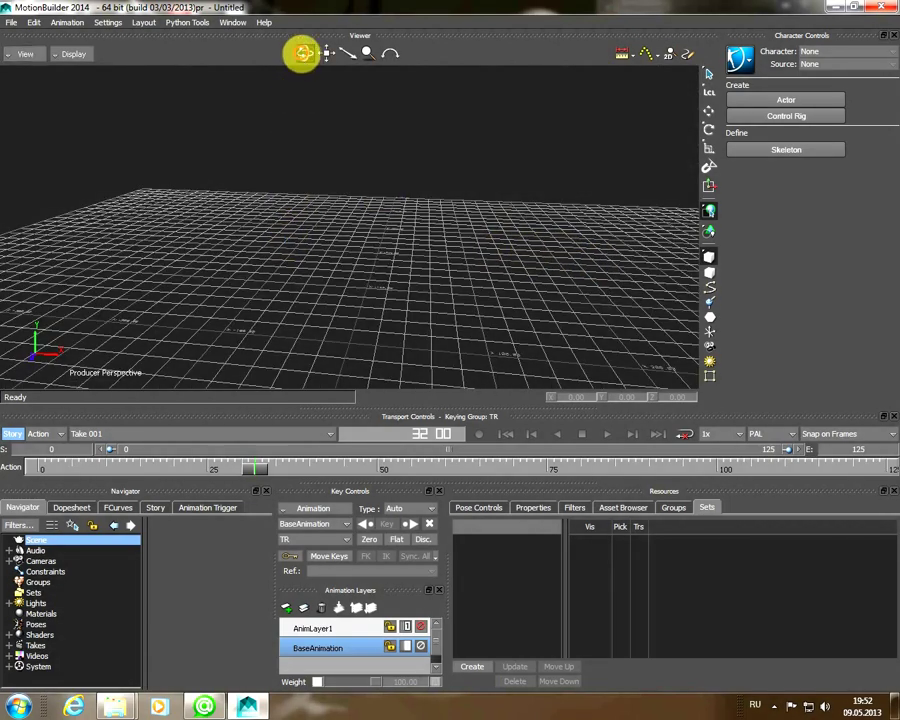
left_click_drag(302, 53, 300, 50)
left_click(64, 56)
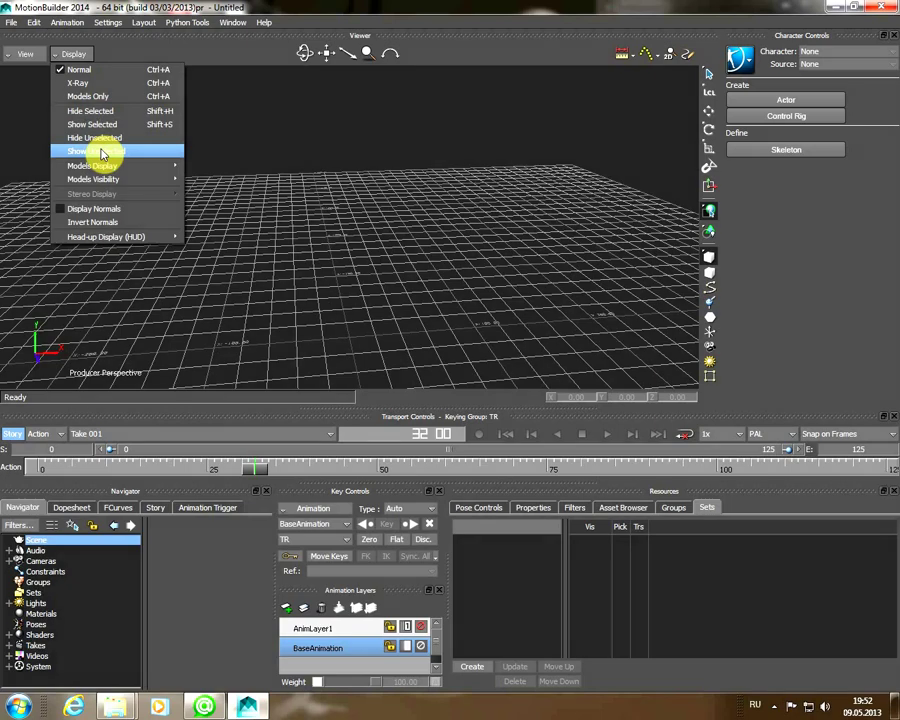
Orbit the perspective camera to a steeper top-down angle, zoom in slightly, and adjust its field of view.
left_click(337, 192)
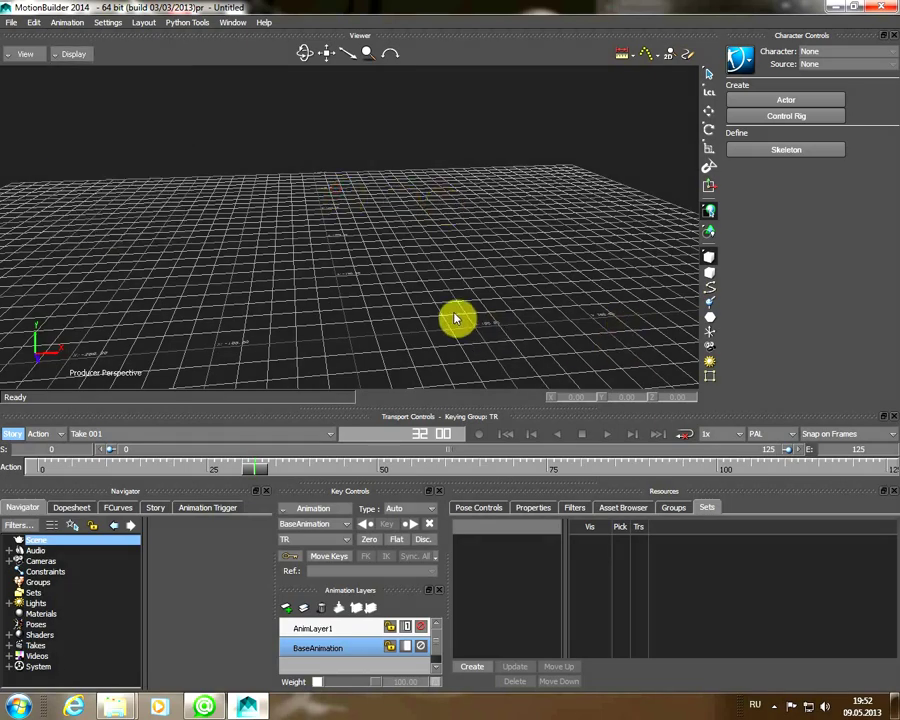
left_click_drag(306, 54, 307, 63)
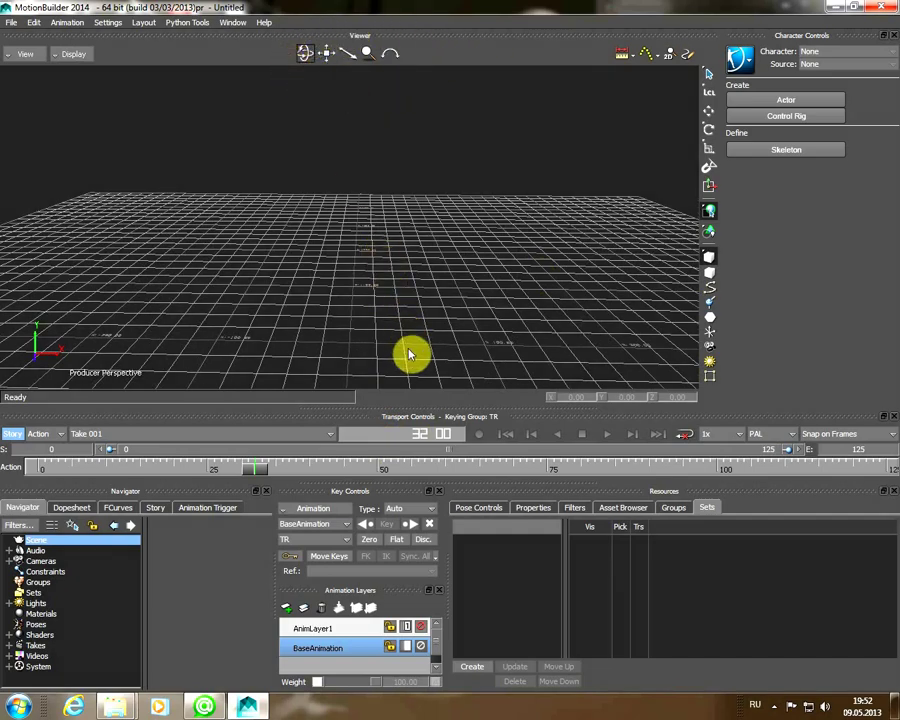
left_click(304, 54)
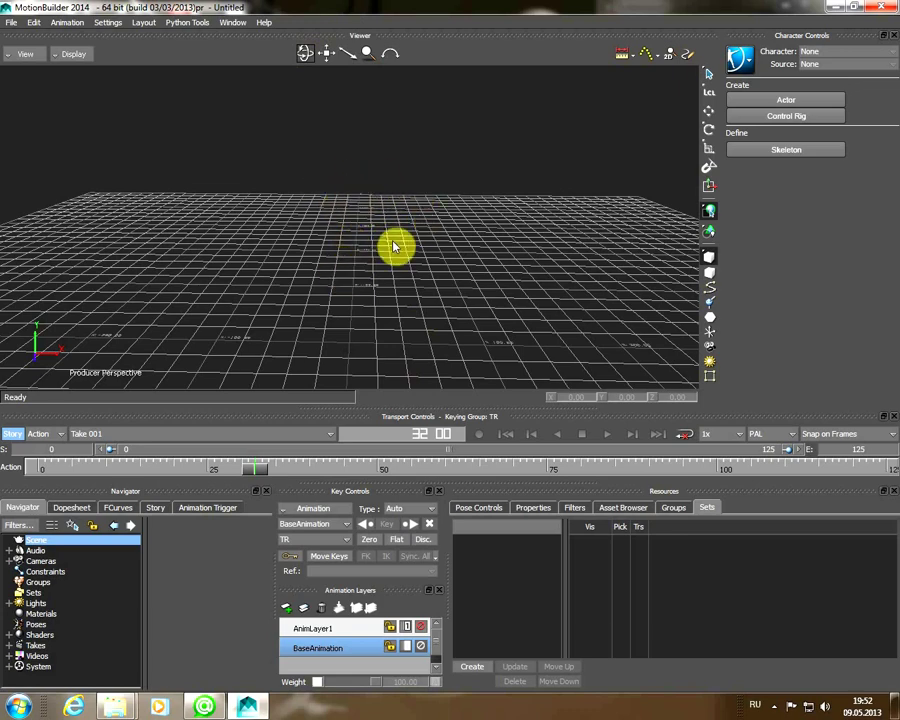
left_click_drag(300, 54, 327, 54)
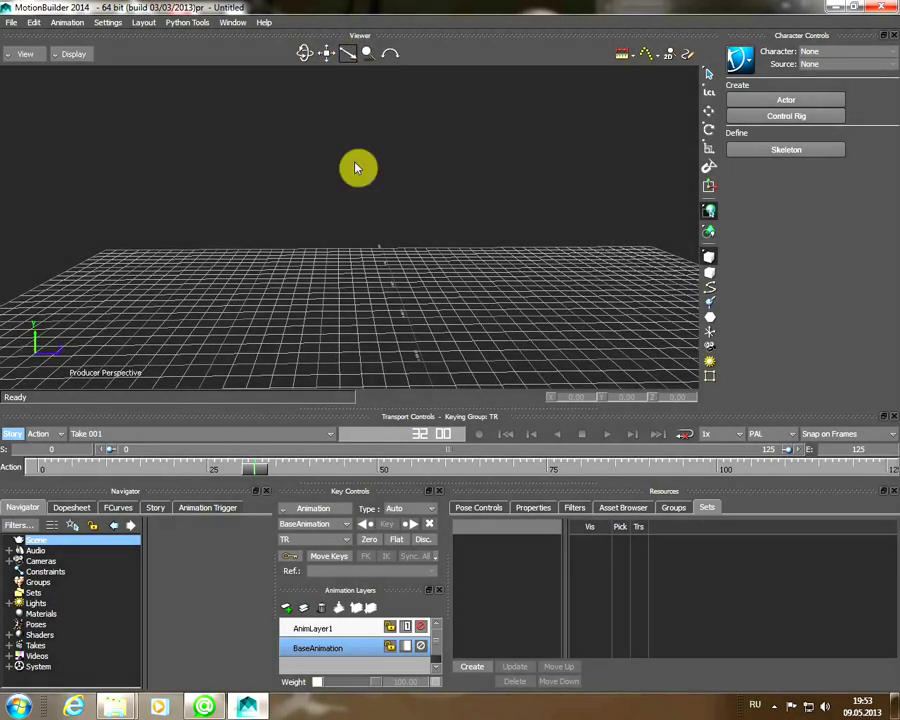
mouse_move(345, 57)
left_mouse_down()
mouse_move(331, 24)
mouse_move(345, 61)
mouse_move(362, 34)
mouse_move(368, 54)
left_mouse_up()
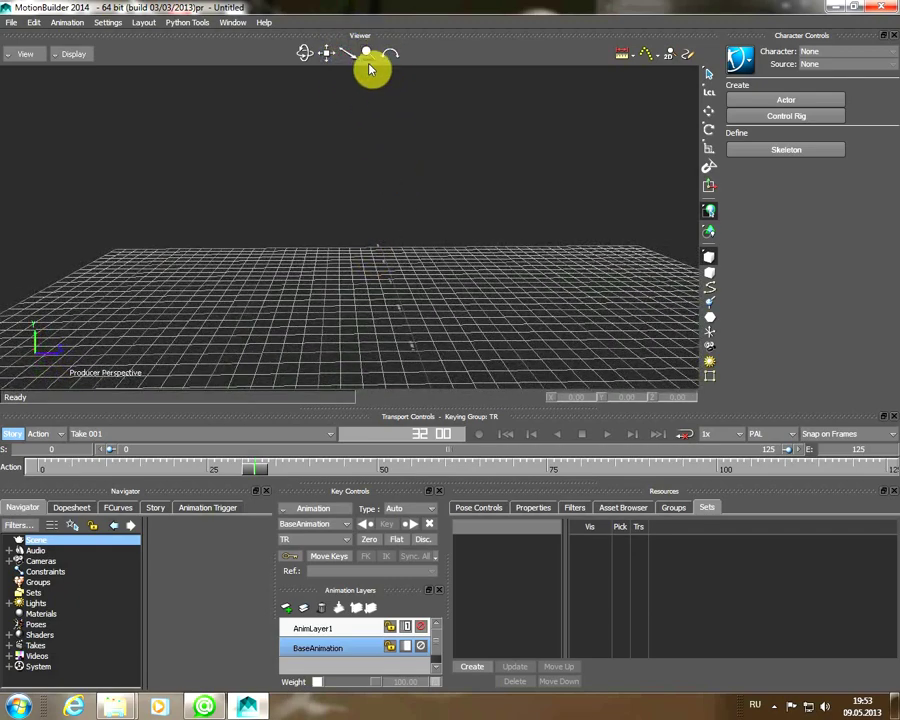
mouse_move(368, 52)
left_mouse_down()
mouse_move(362, 36)
mouse_move(368, 50)
mouse_move(350, 54)
mouse_move(389, 53)
left_mouse_up()
Select the Roll tool, show the Navigator, and pan the perspective view slightly across the grid.
left_click(396, 60)
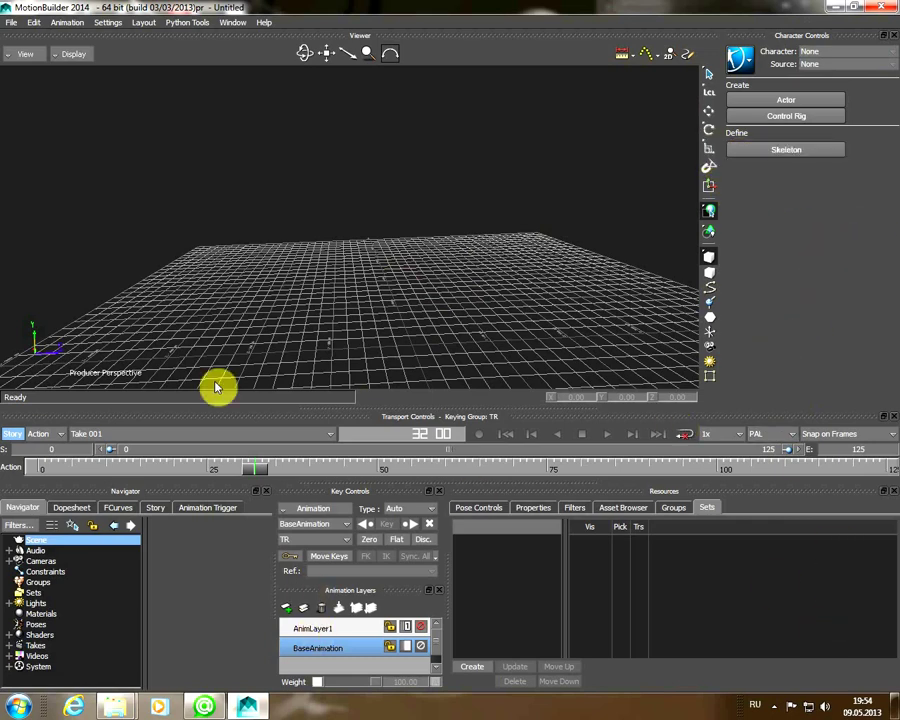
left_click(25, 505)
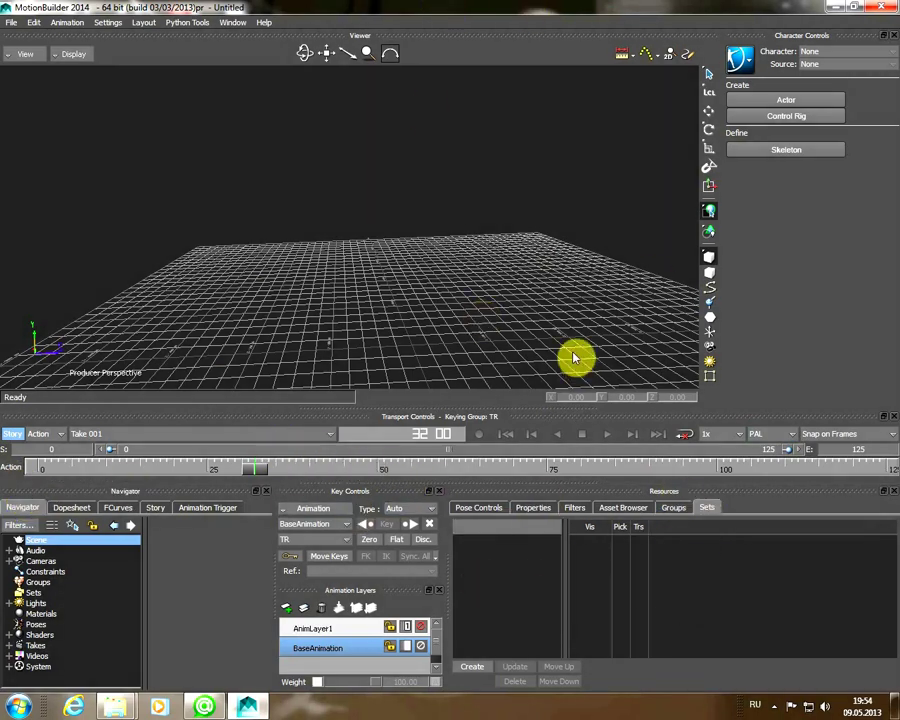
left_click_drag(304, 53, 304, 54)
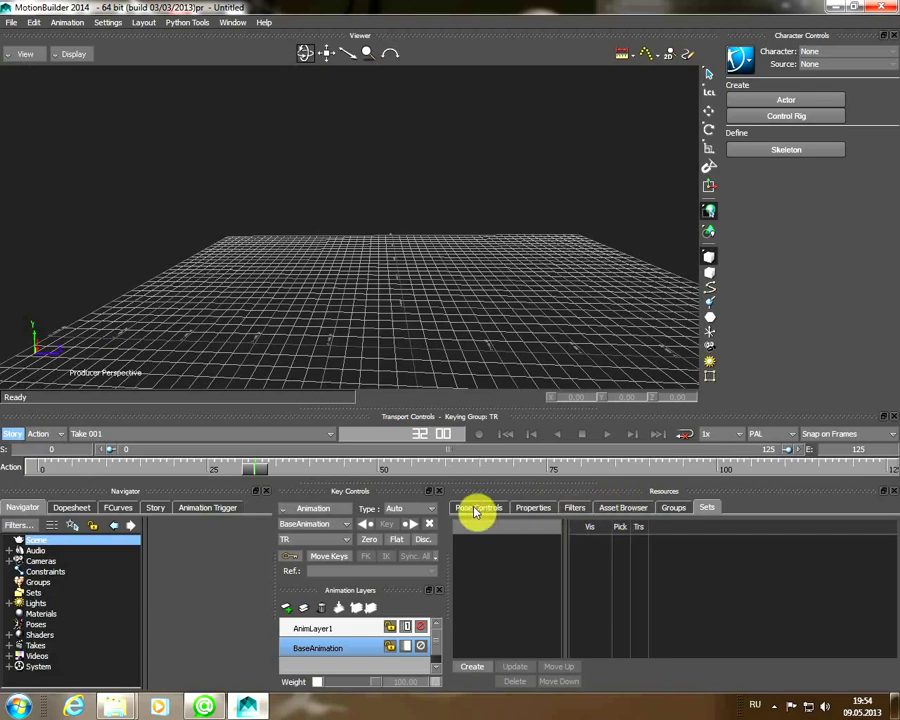
In the Asset Browser, open Templates > Elements > Primitives and select the Cube thumbnail.
left_click(621, 509)
scroll(603, 627, "down", 3)
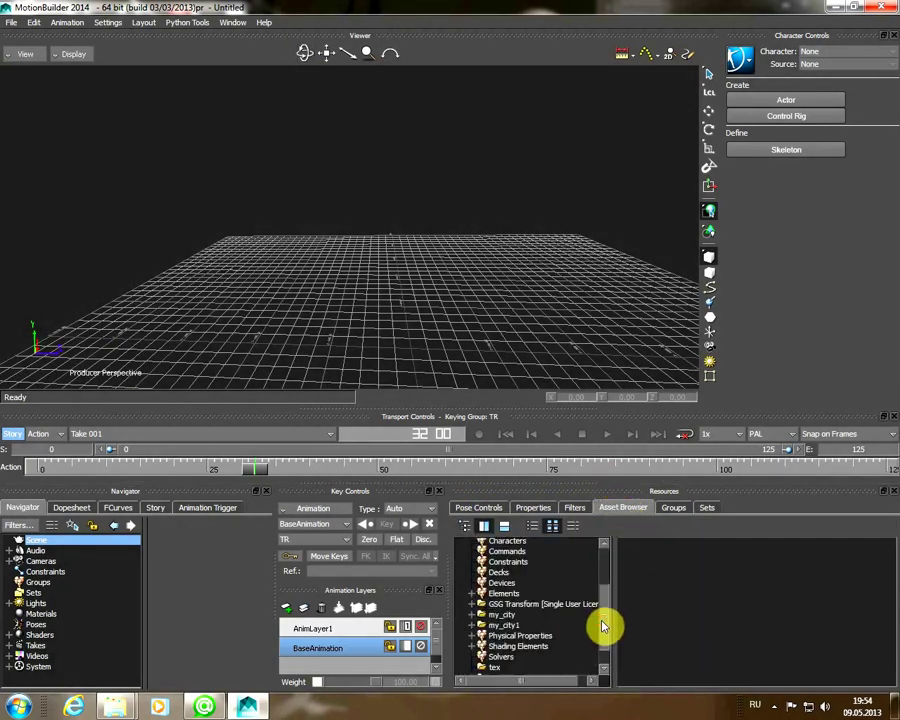
left_click(490, 594)
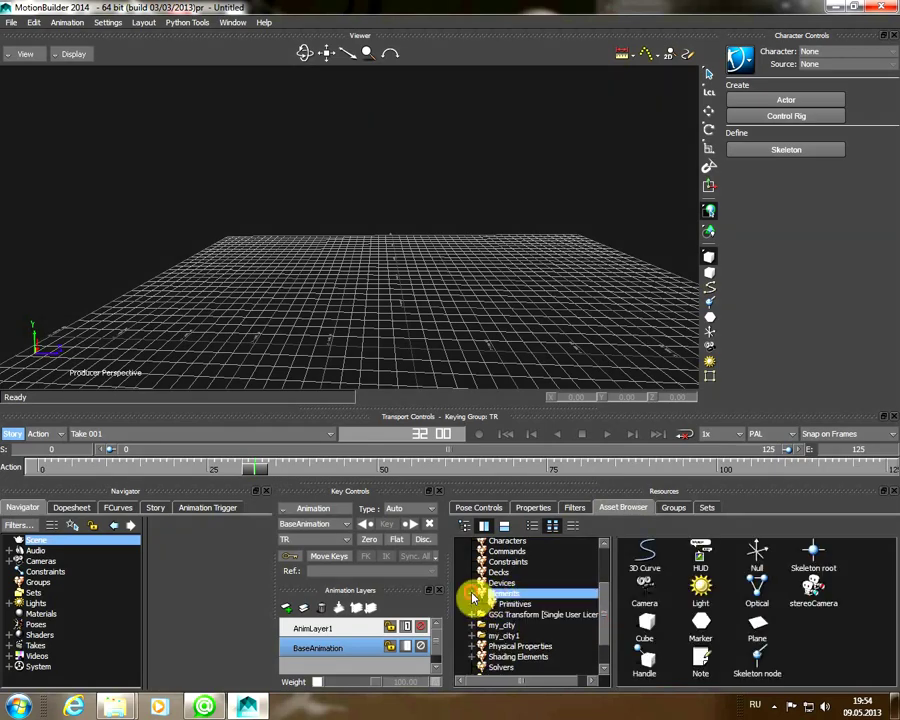
left_click(473, 594)
left_click(506, 605)
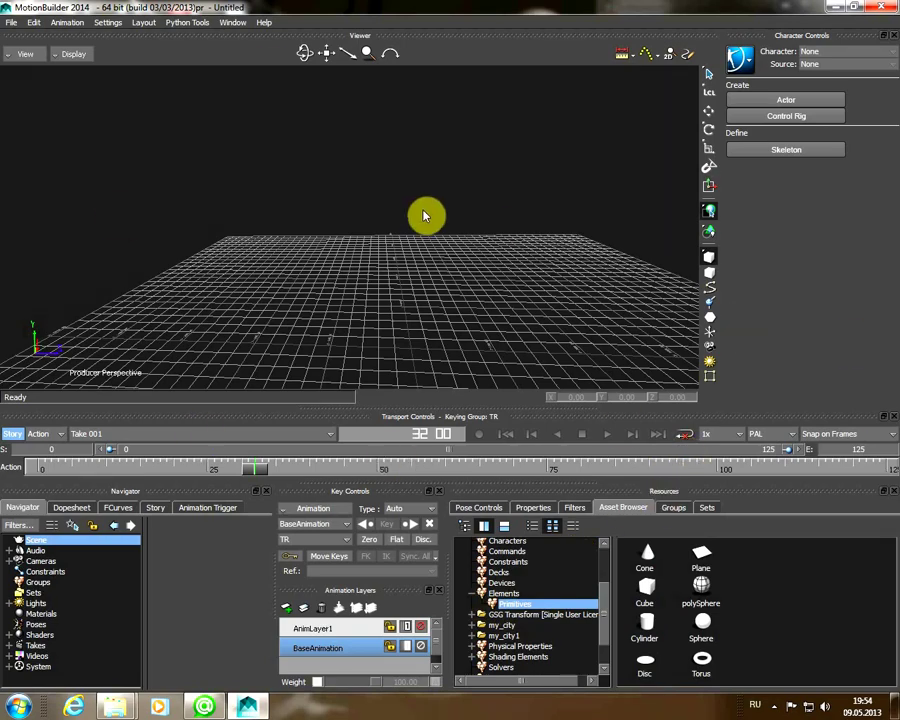
left_click(646, 588)
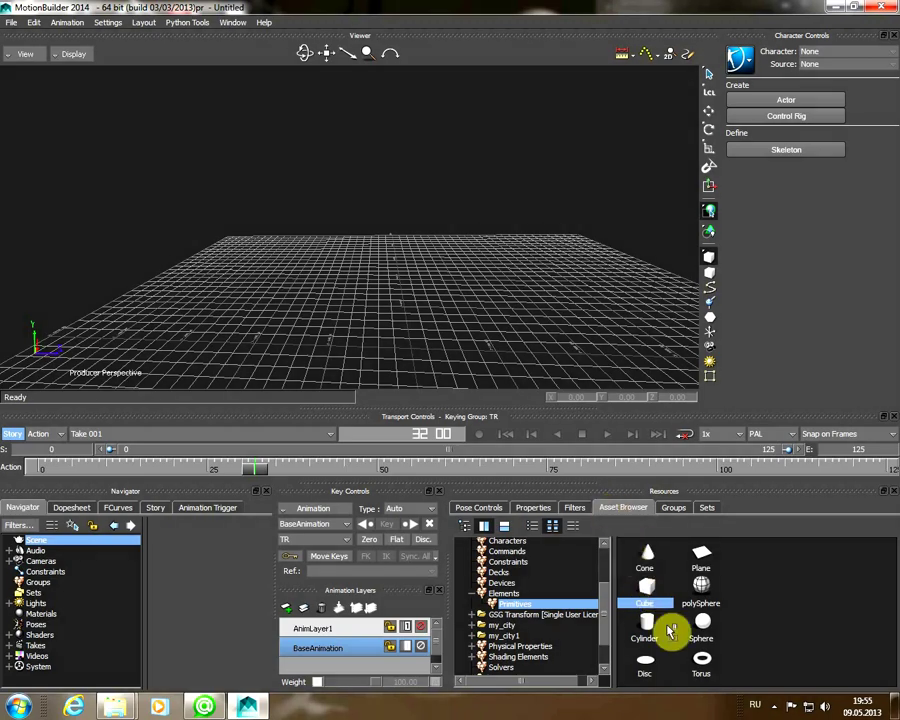
left_click_drag(415, 311, 418, 343)
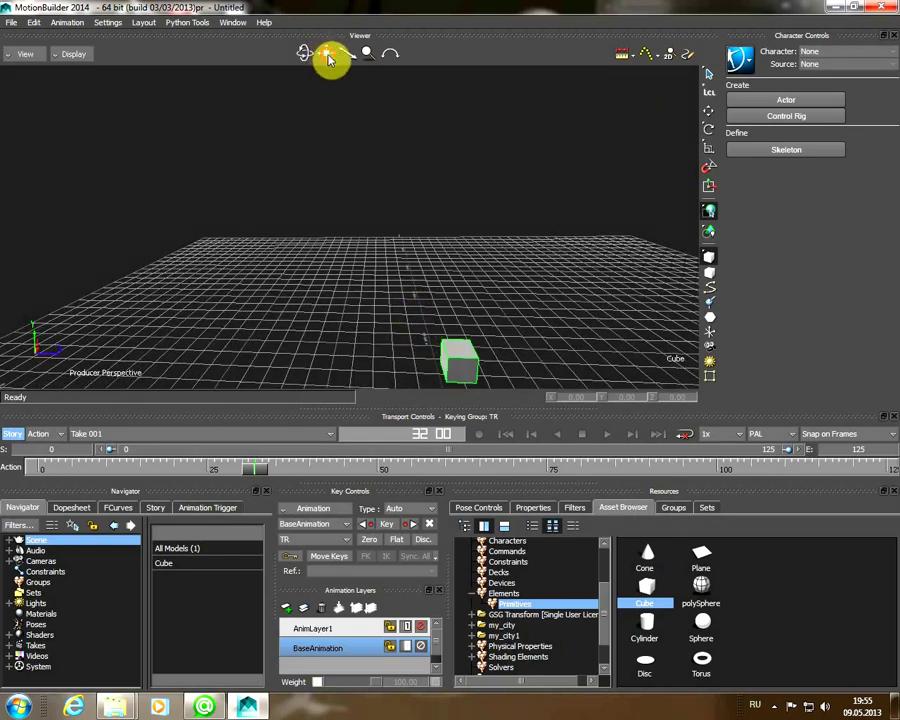
left_click_drag(330, 58, 326, 54)
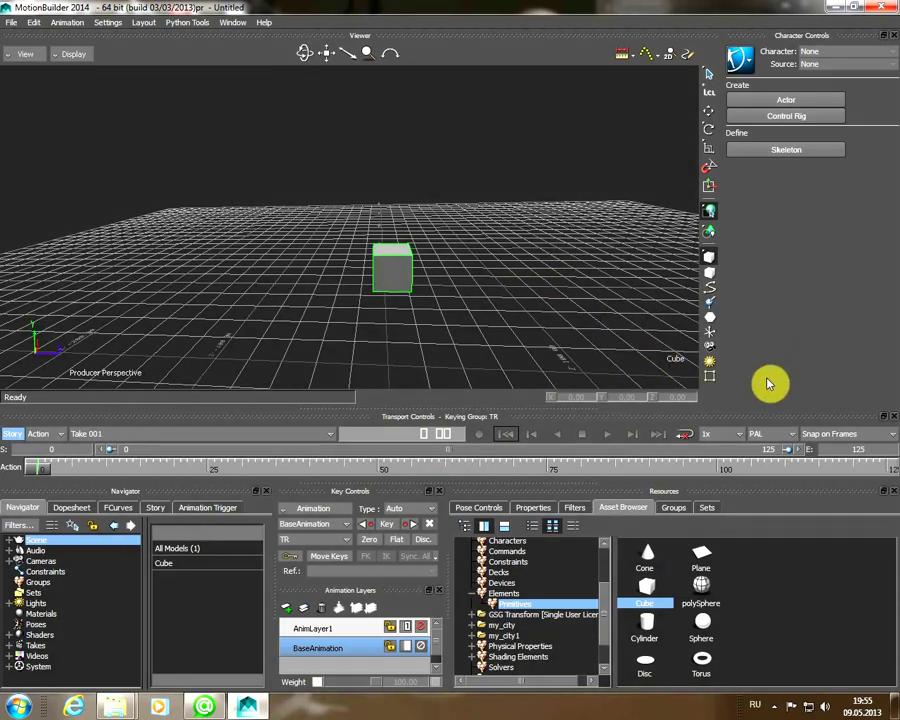
left_click_drag(305, 53, 305, 51)
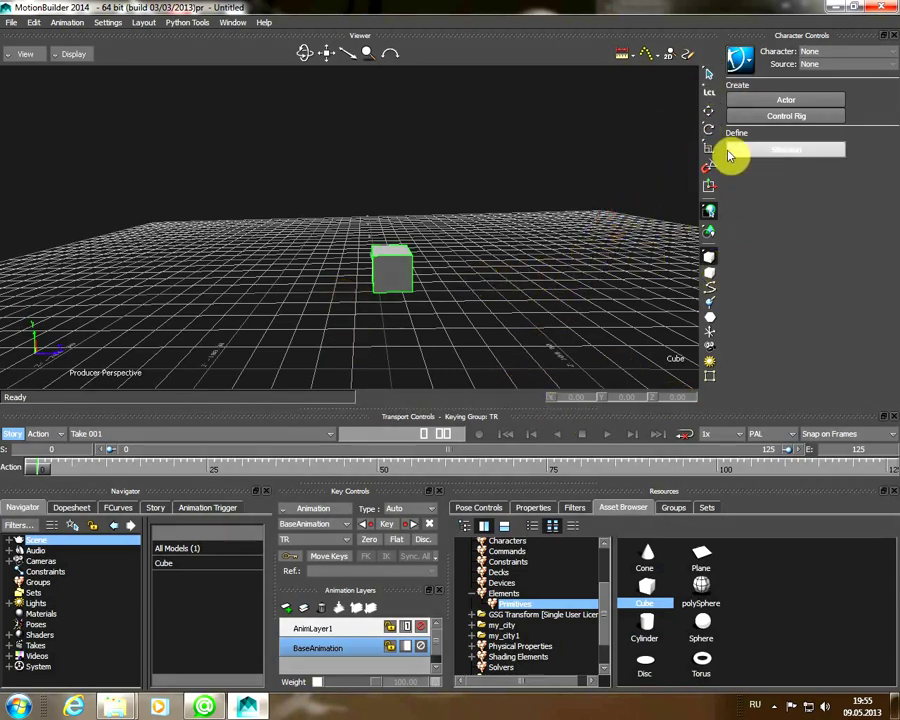
Test-move the cube, tilt it about 22 degrees, and scale it up to 1.27.
left_click(709, 111)
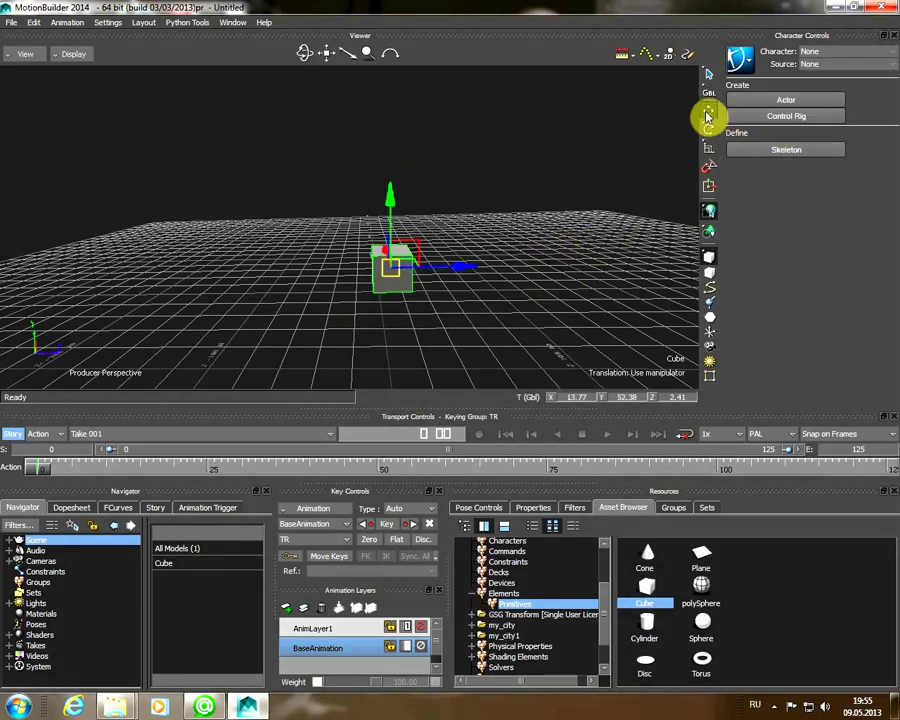
mouse_move(388, 276)
left_mouse_down()
mouse_move(407, 270)
mouse_move(376, 243)
left_mouse_up()
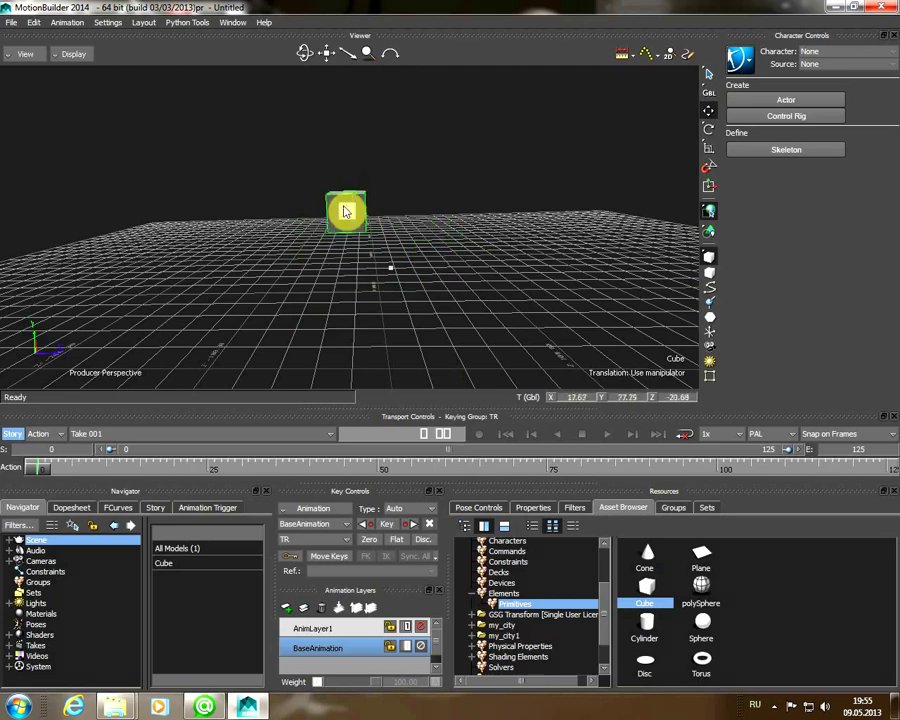
left_click(709, 129)
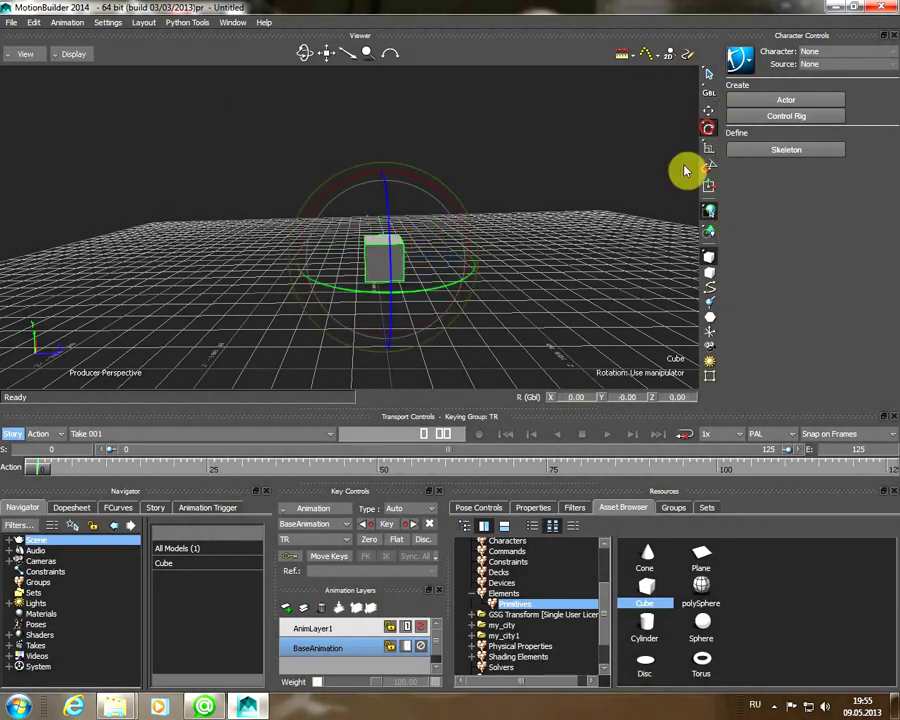
left_click_drag(438, 292, 443, 300)
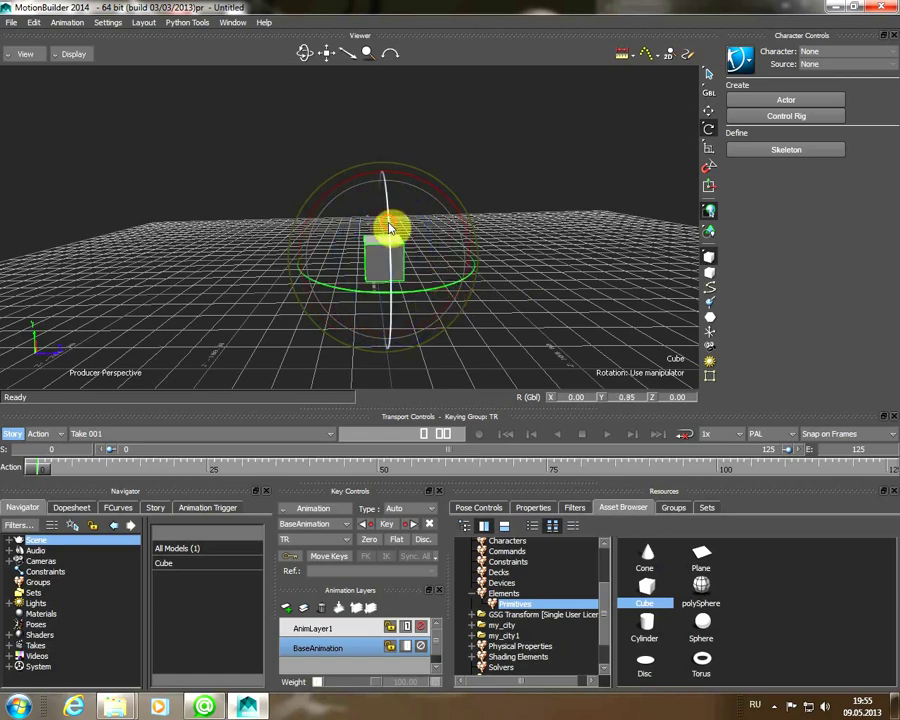
left_click_drag(392, 227, 392, 277)
left_click(708, 149)
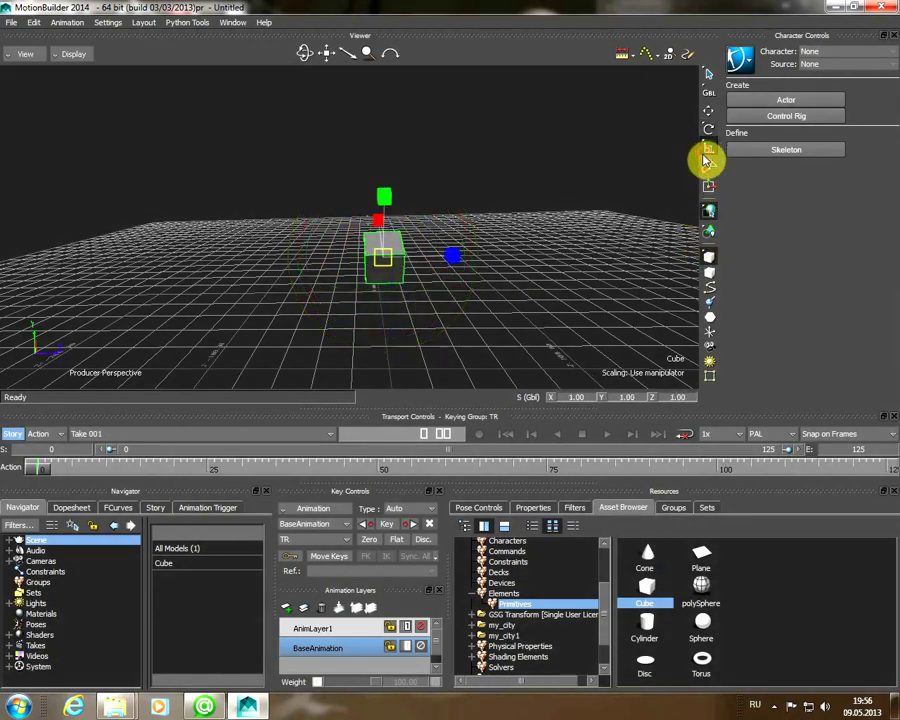
mouse_move(390, 263)
left_mouse_down()
mouse_move(408, 266)
mouse_move(400, 277)
left_mouse_up()
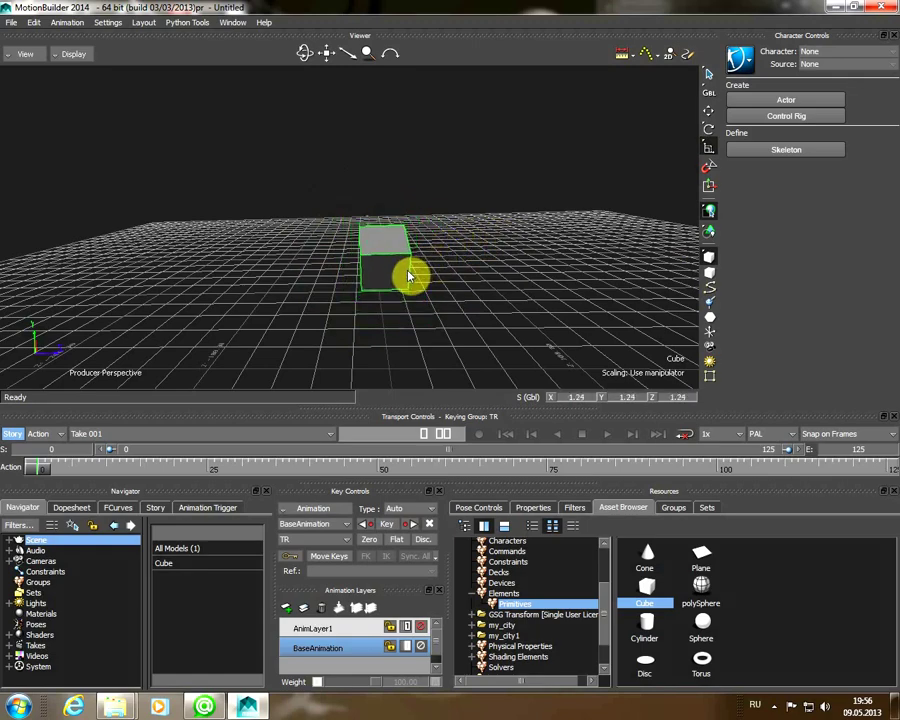
left_click_drag(400, 277, 410, 275)
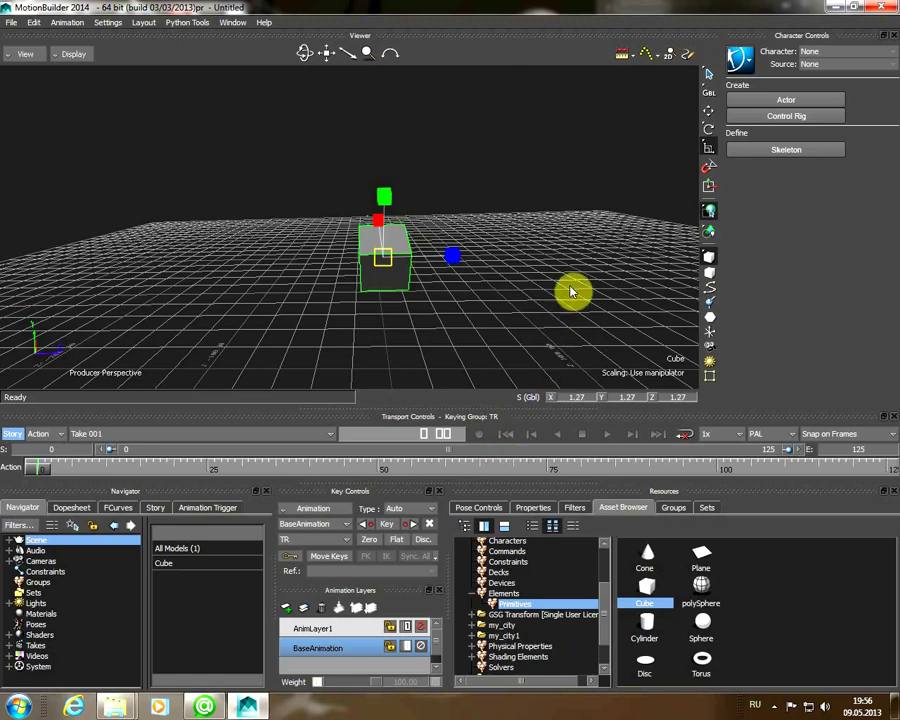
Tilt the cube the other way to -12.52 and move it to the far left of the grid.
left_click(709, 130)
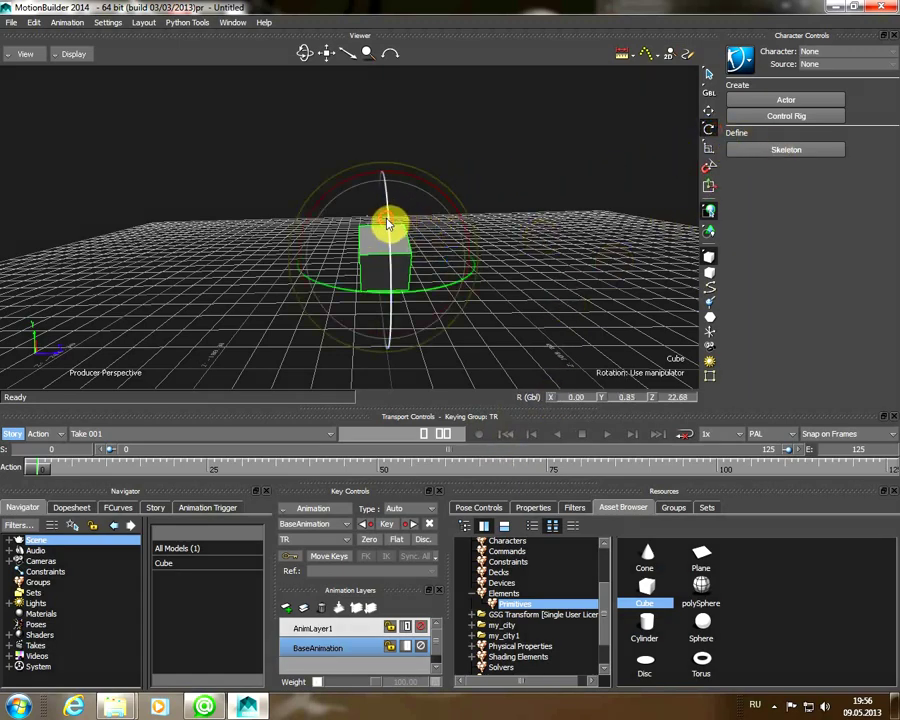
mouse_move(388, 224)
left_mouse_down()
mouse_move(390, 196)
mouse_move(424, 252)
left_mouse_up()
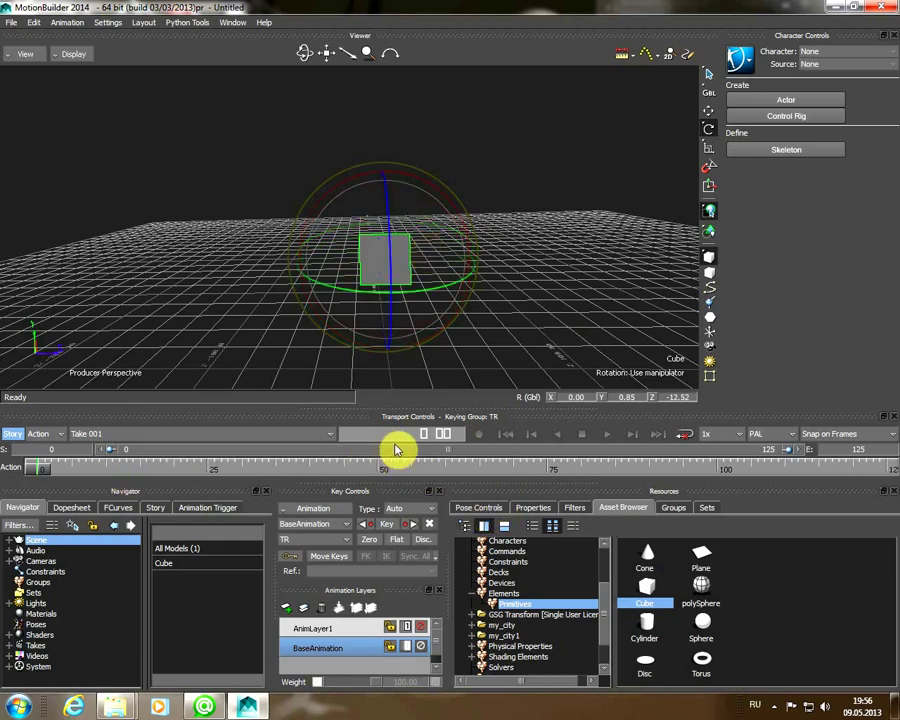
left_click(710, 115)
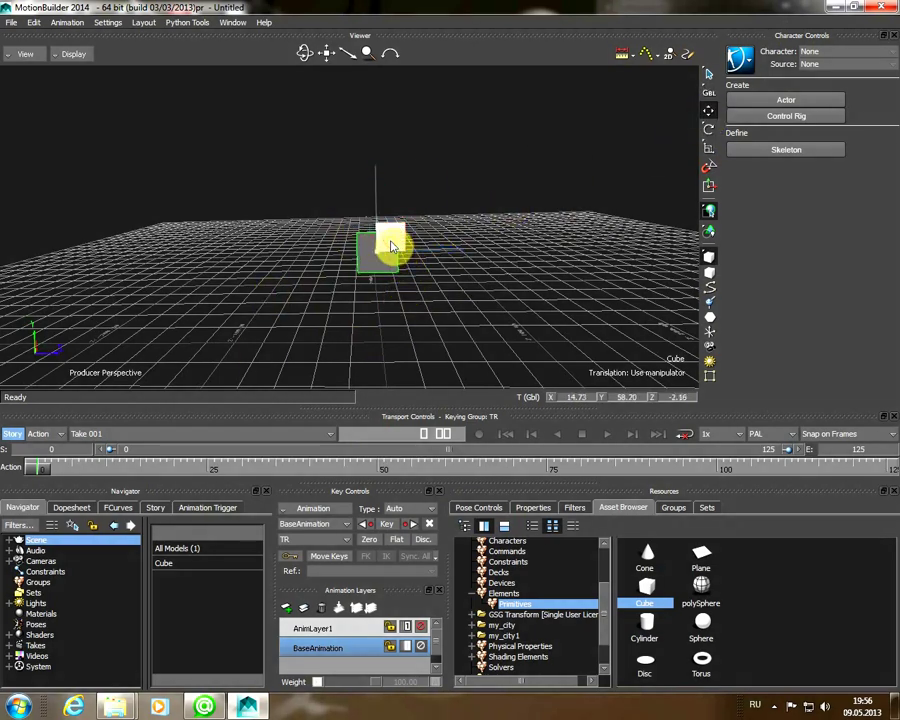
left_click_drag(392, 248, 77, 257)
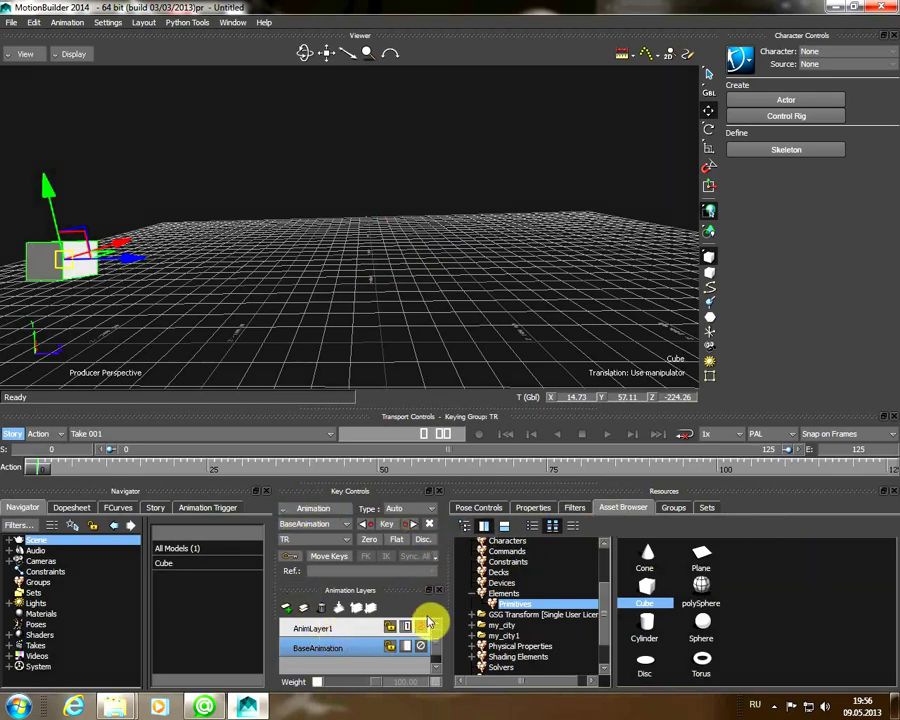
Key the cube's left pose at frame 0, then at a later frame raise it above the grid centre.
left_click(421, 625)
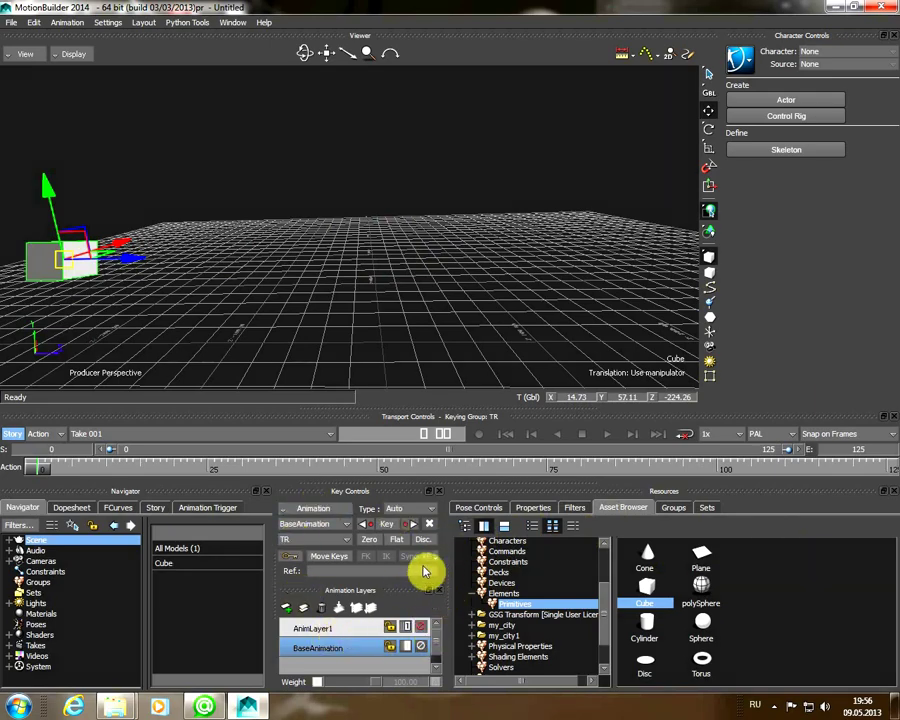
left_click(390, 525)
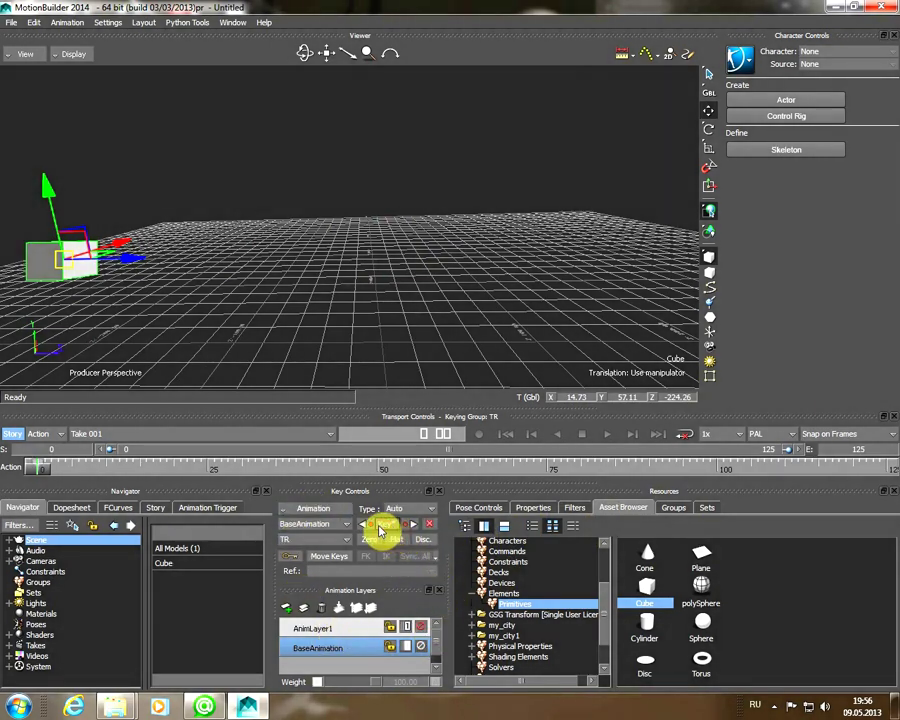
left_click(293, 549)
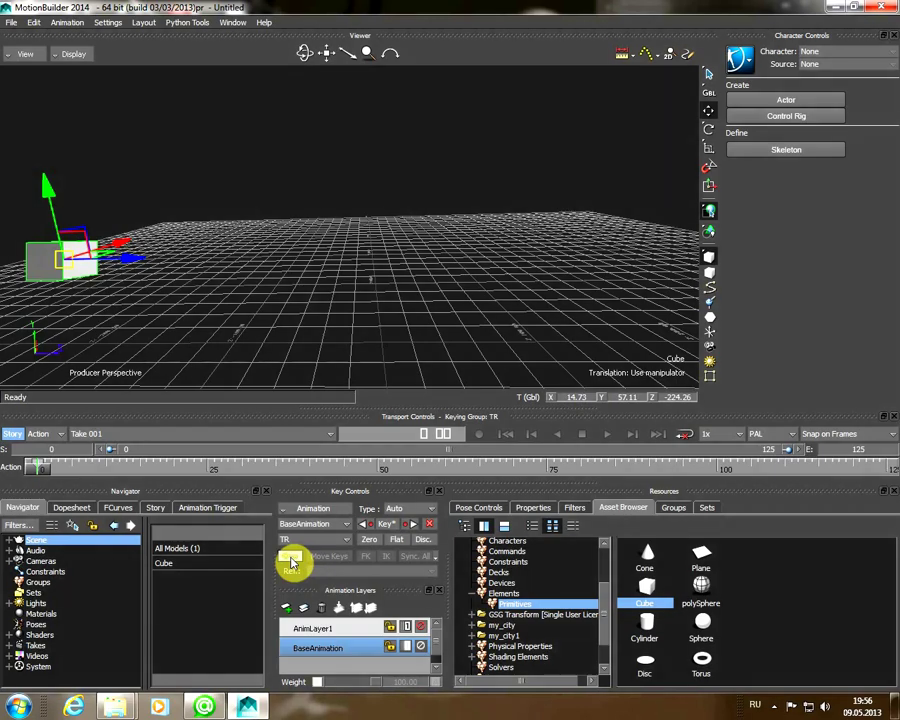
left_click(424, 435)
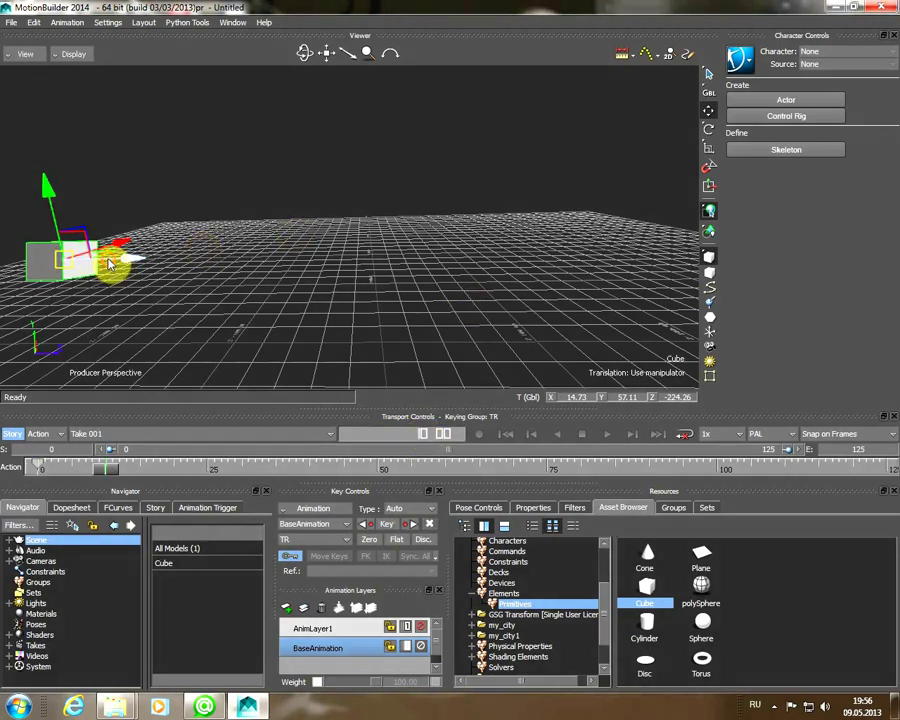
left_click_drag(110, 263, 410, 295)
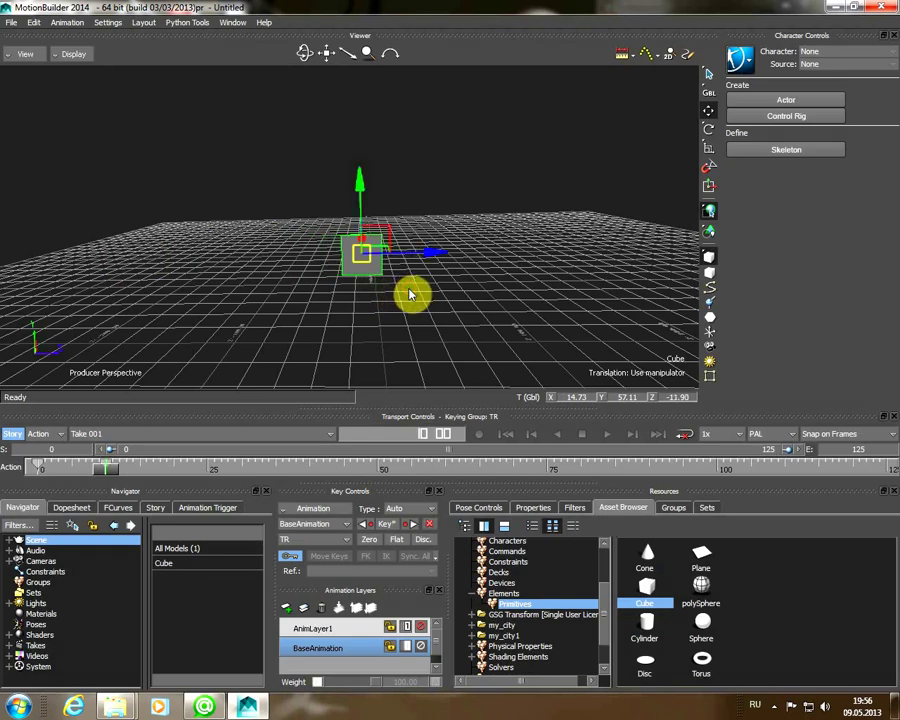
mouse_move(390, 250)
left_mouse_down()
mouse_move(380, 115)
mouse_move(559, 412)
left_mouse_up()
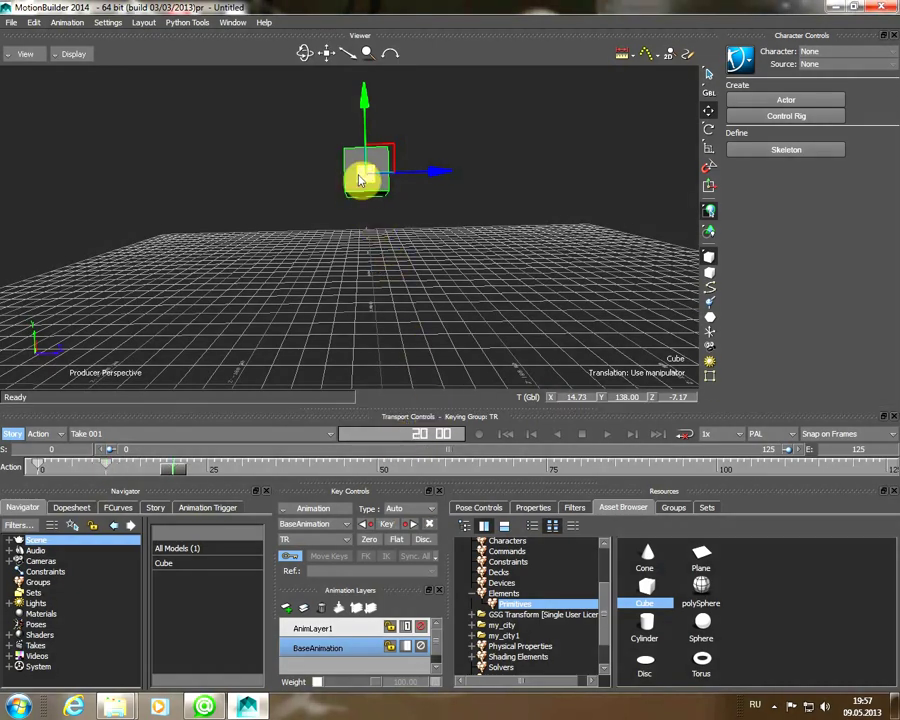
At frame 20, move the cube to the grid's lower right, then preview the motion from the start.
key("Return")
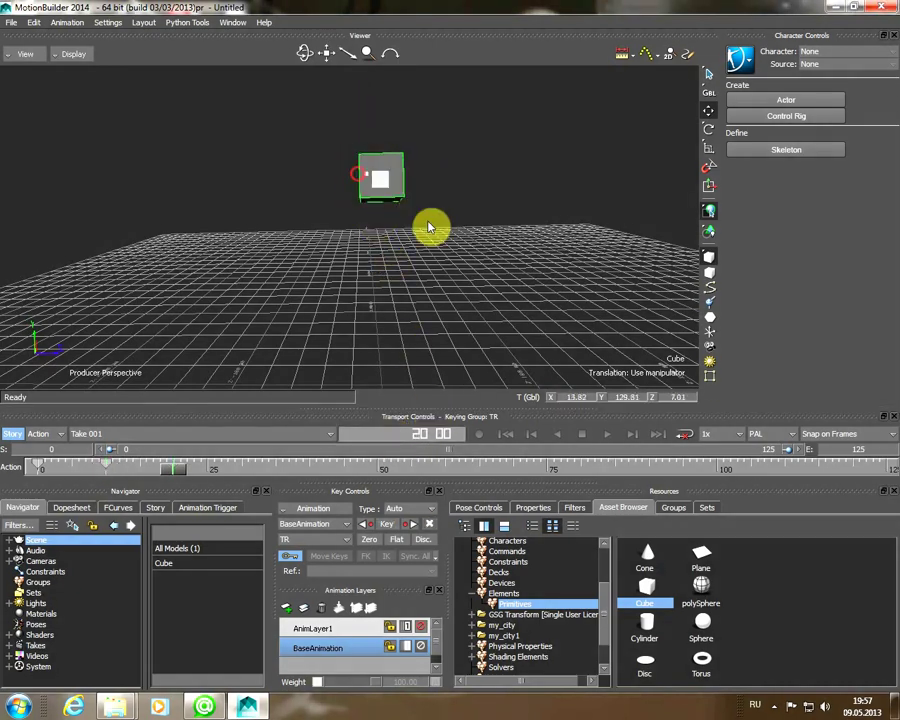
left_click_drag(428, 228, 567, 322)
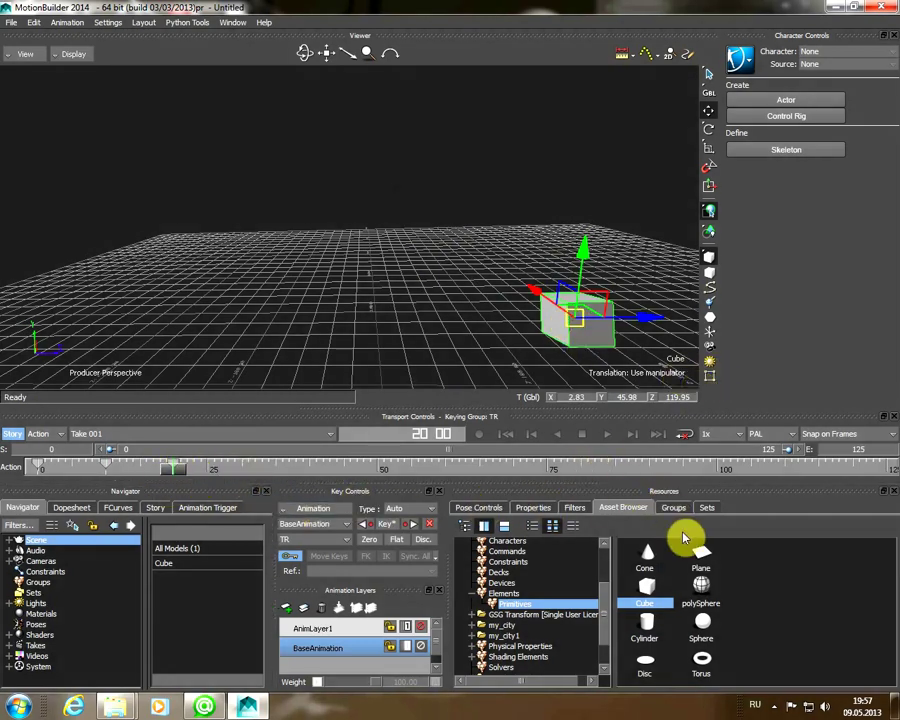
left_click(509, 436)
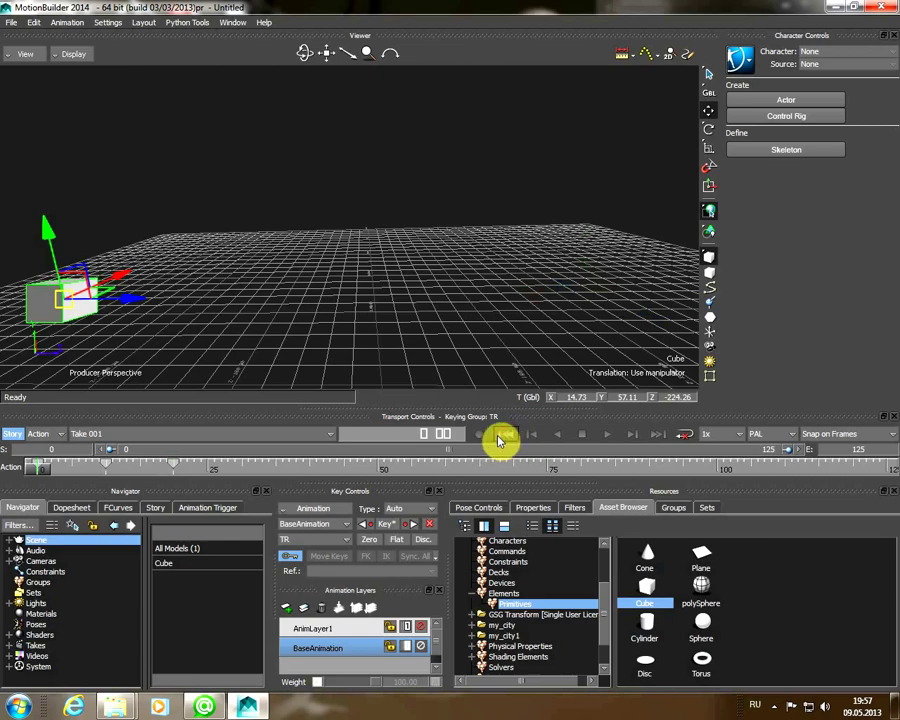
left_click(609, 443)
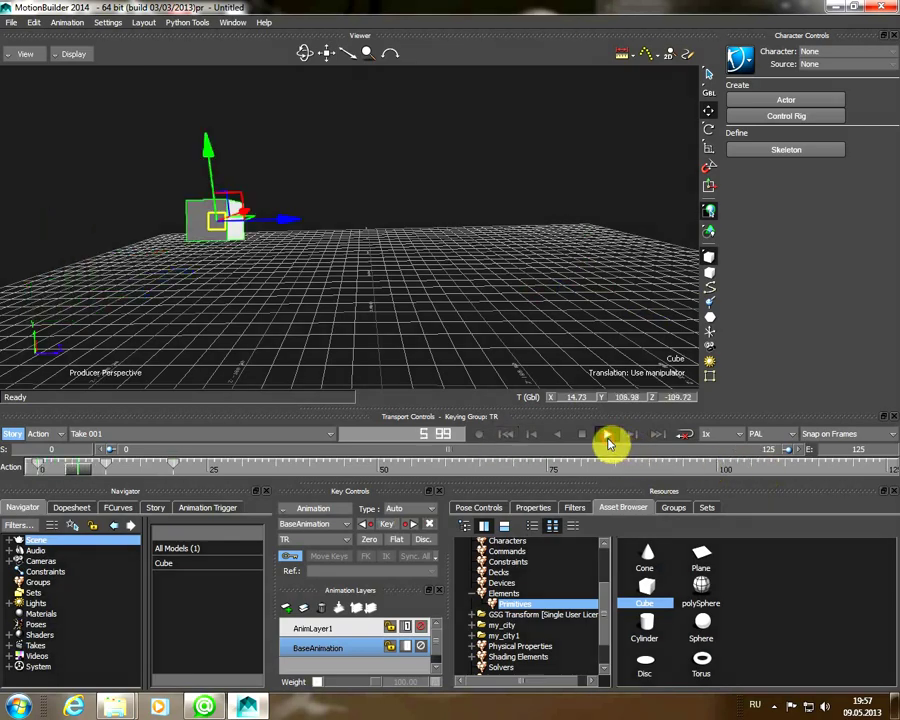
left_click(512, 436)
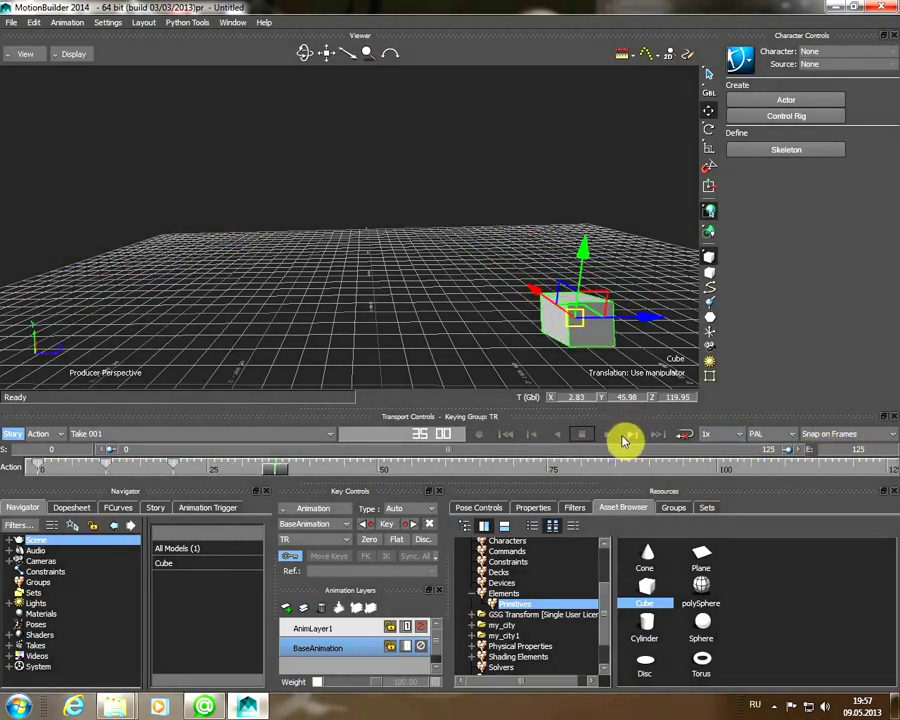
At frame 40, rotate the cube to X -44.65, Y 33.22, Z -166.72.
left_click(430, 435)
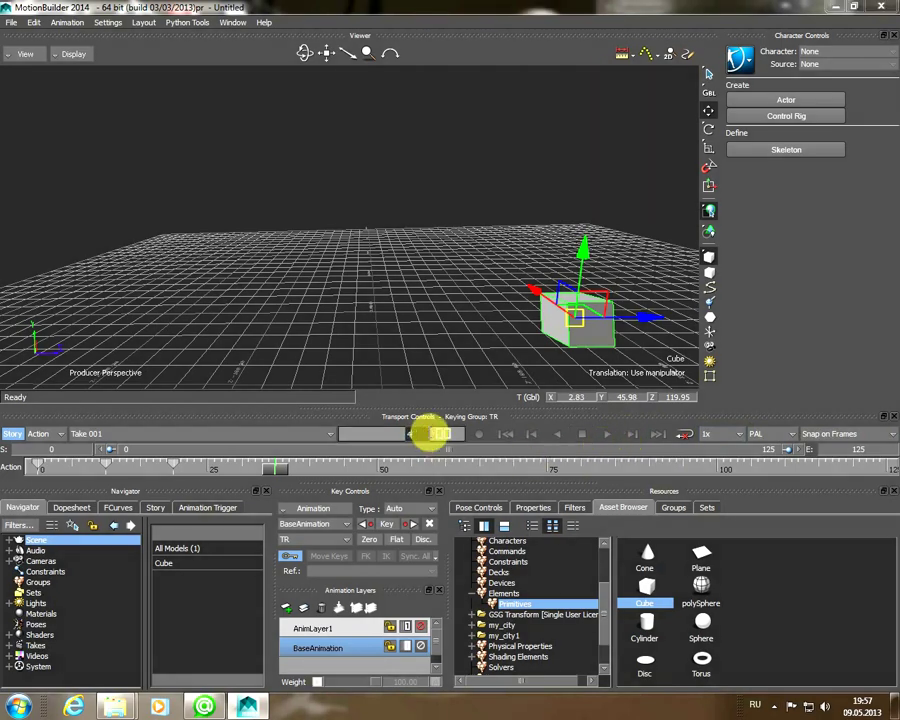
left_click_drag(430, 437, 430, 438)
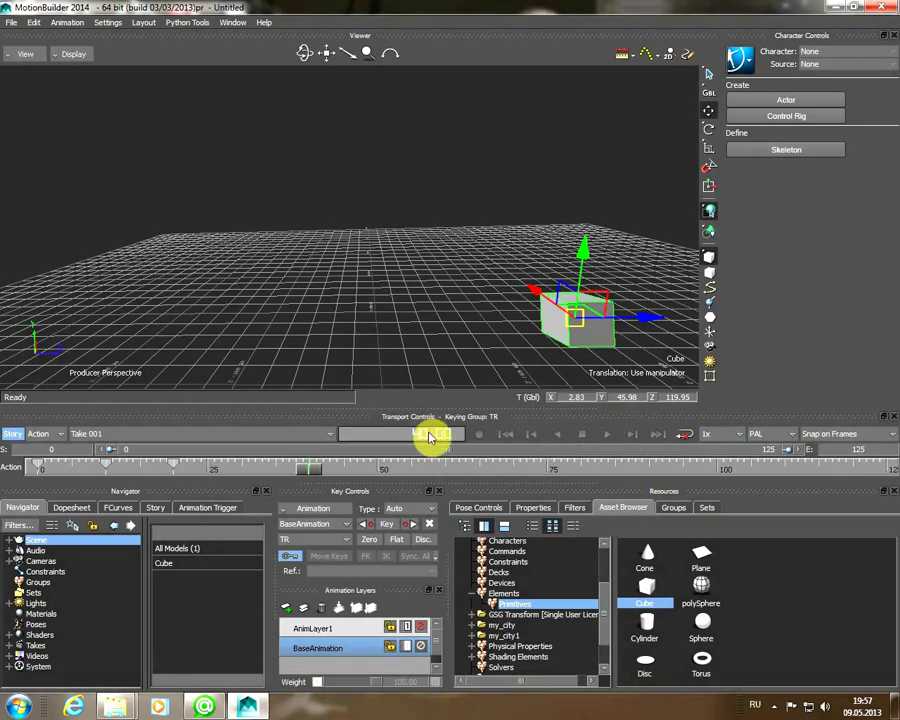
left_click(709, 129)
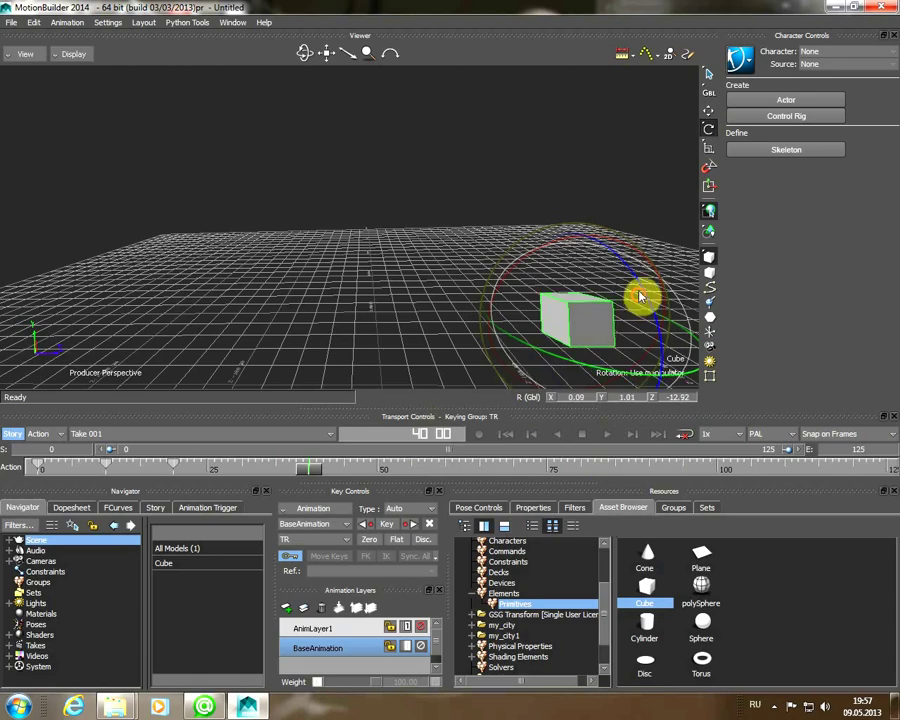
mouse_move(641, 296)
left_mouse_down()
mouse_move(611, 203)
mouse_move(648, 307)
mouse_move(639, 245)
mouse_move(540, 254)
mouse_move(580, 248)
mouse_move(613, 696)
left_mouse_up()
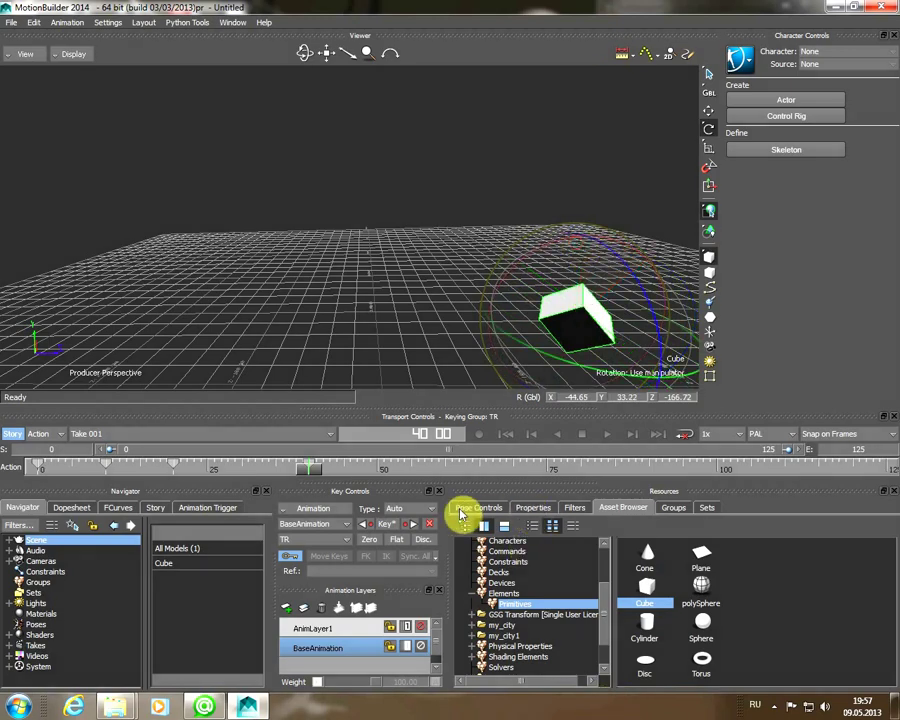
Set the current frame to 60 and play back the animation.
left_click(428, 436)
type("60")
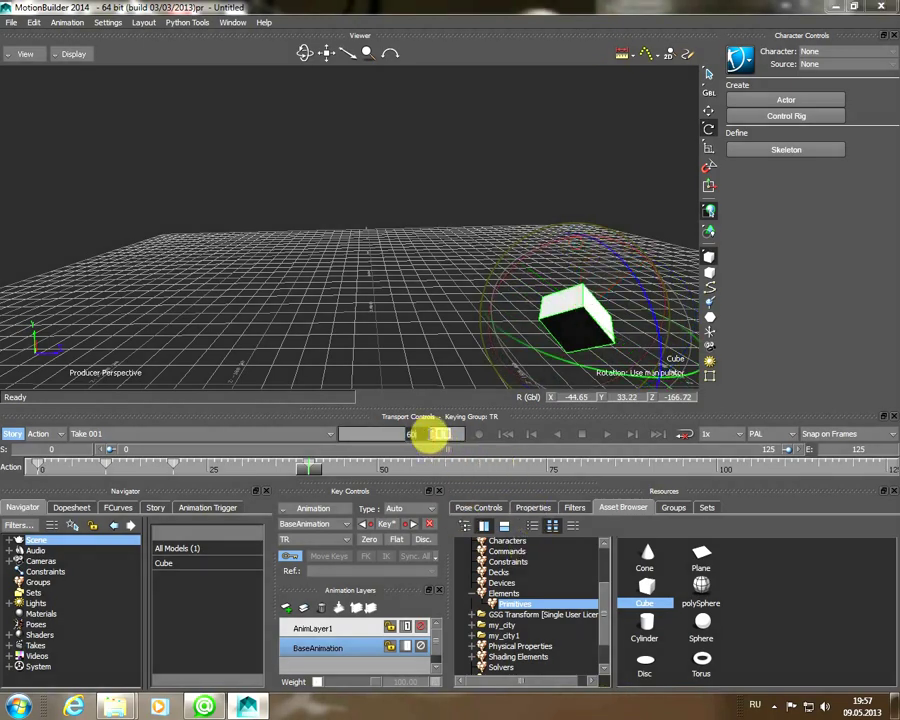
left_click(706, 113)
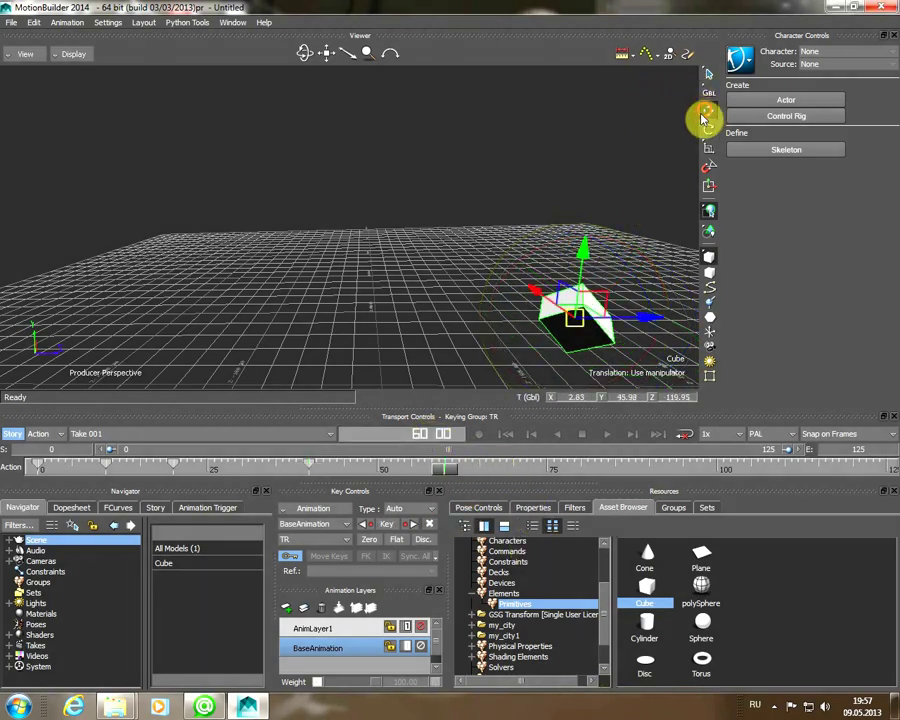
key("s")
left_click(606, 434)
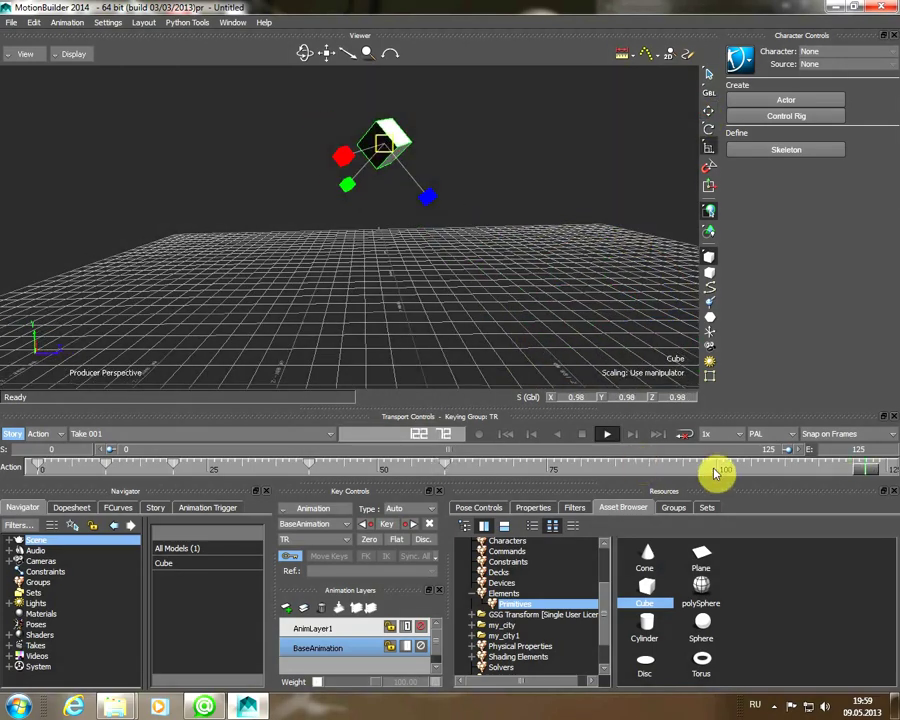